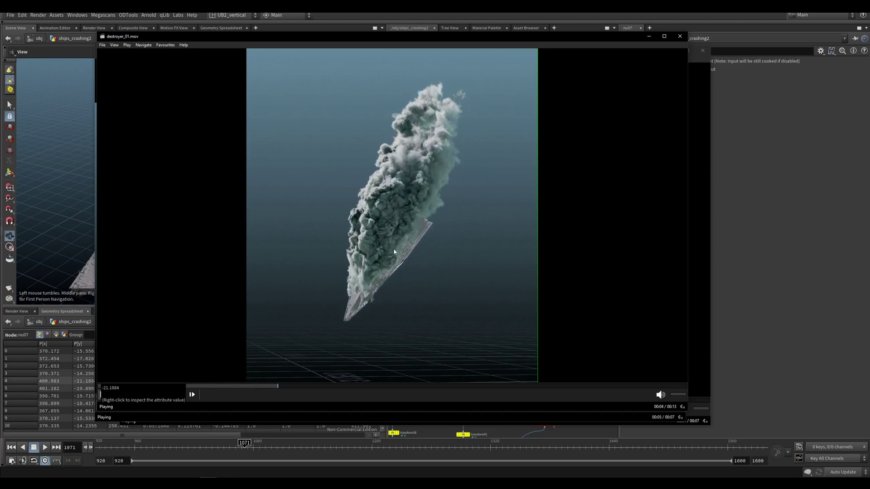
Minimize the destroyer preview videos and switch to the ships_crashing2 scene in Houdini.
{"action": "left_click", "coordinate": [650, 35]}
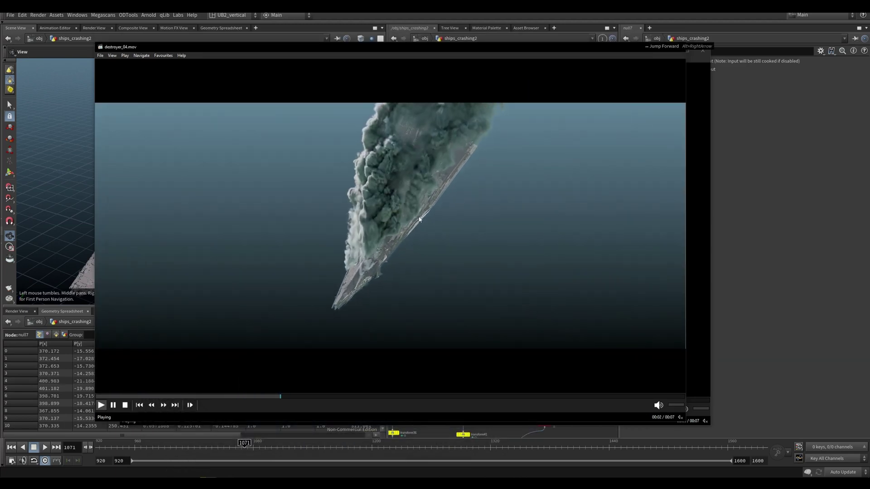
{"action": "left_click", "coordinate": [647, 47]}
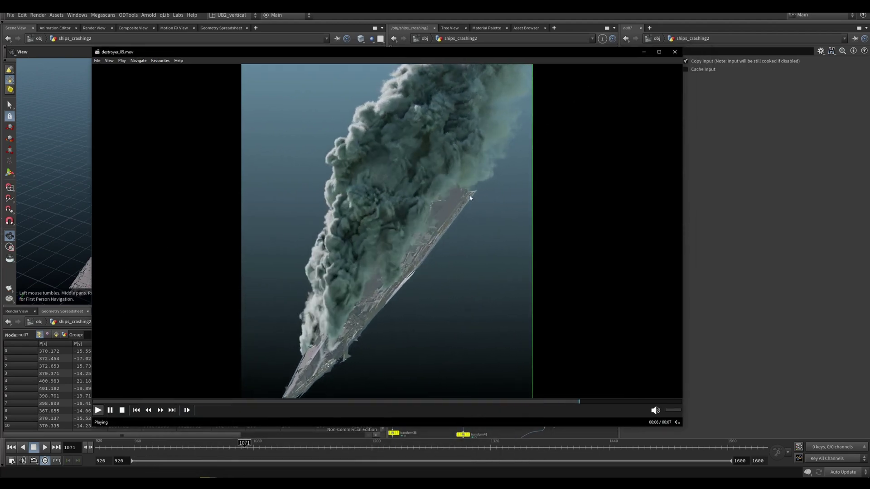
{"action": "key", "text": "space"}
{"action": "left_click", "coordinate": [645, 53]}
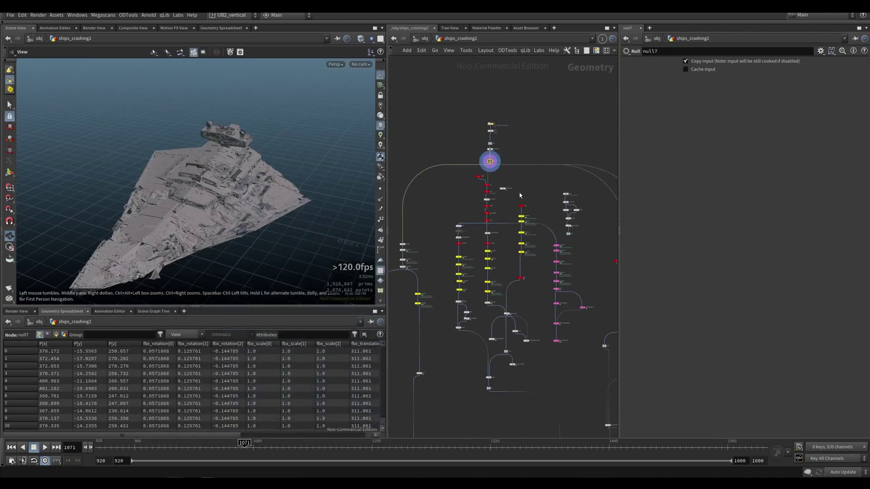
Look over the node branches below null7 in the ships_crashing2 network.
{"action": "middle_click_drag", "start_coordinate": [517, 197], "coordinate": [510, 203]}
{"action": "middle_click_drag", "start_coordinate": [534, 300], "coordinate": [504, 193]}
{"action": "middle_click_drag", "start_coordinate": [443, 239], "coordinate": [505, 312]}
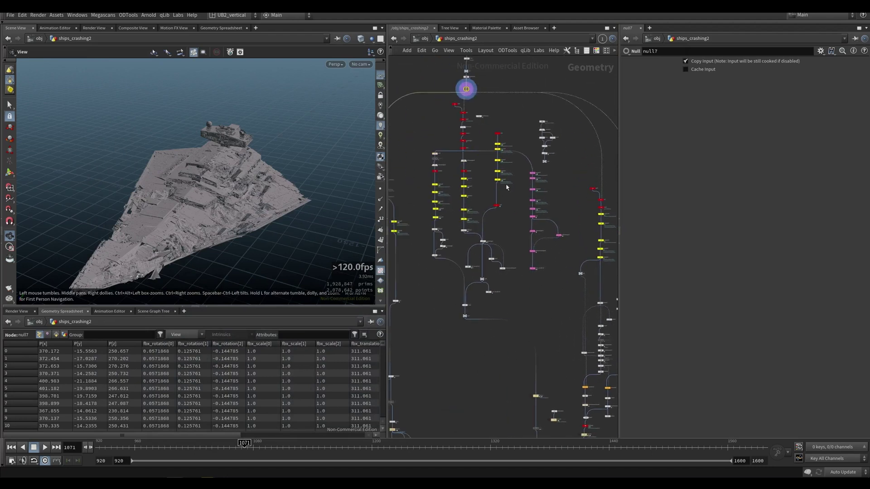
{"action": "middle_click_drag", "start_coordinate": [507, 187], "coordinate": [491, 241]}
{"action": "scroll", "coordinate": [499, 197], "scroll_direction": "up", "scroll_amount": 3}
{"action": "middle_click_drag", "start_coordinate": [481, 190], "coordinate": [490, 226]}
Frame the star destroyer model and examine its hull from several angles.
{"action": "left_click_drag", "start_coordinate": [256, 223], "coordinate": [239, 209]}
{"action": "scroll", "coordinate": [491, 194], "scroll_direction": "up", "scroll_amount": 4}
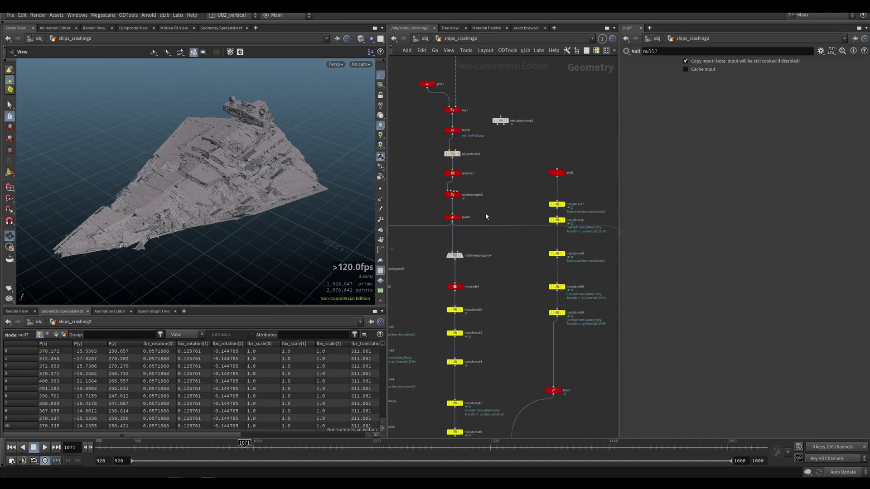
{"action": "scroll", "coordinate": [202, 198], "scroll_direction": "up", "scroll_amount": 10}
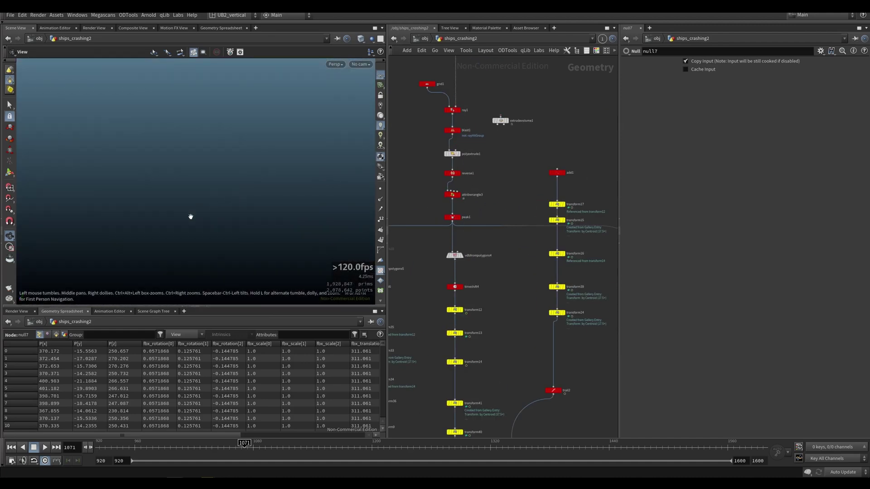
{"action": "key", "text": "space+f"}
{"action": "scroll", "coordinate": [146, 221], "scroll_direction": "up", "scroll_amount": 5}
{"action": "left_click_drag", "start_coordinate": [171, 240], "coordinate": [227, 215]}
{"action": "mouse_move", "coordinate": [227, 214]}
{"action": "middle_mouse_down"}
{"action": "mouse_move", "coordinate": [225, 200]}
{"action": "mouse_move", "coordinate": [236, 204]}
{"action": "middle_mouse_up"}
{"action": "right_click_drag", "start_coordinate": [235, 204], "coordinate": [200, 230]}
{"action": "left_click_drag", "start_coordinate": [201, 230], "coordinate": [308, 213]}
{"action": "middle_click_drag", "start_coordinate": [495, 190], "coordinate": [527, 247]}
{"action": "left_click_drag", "start_coordinate": [262, 182], "coordinate": [225, 189]}
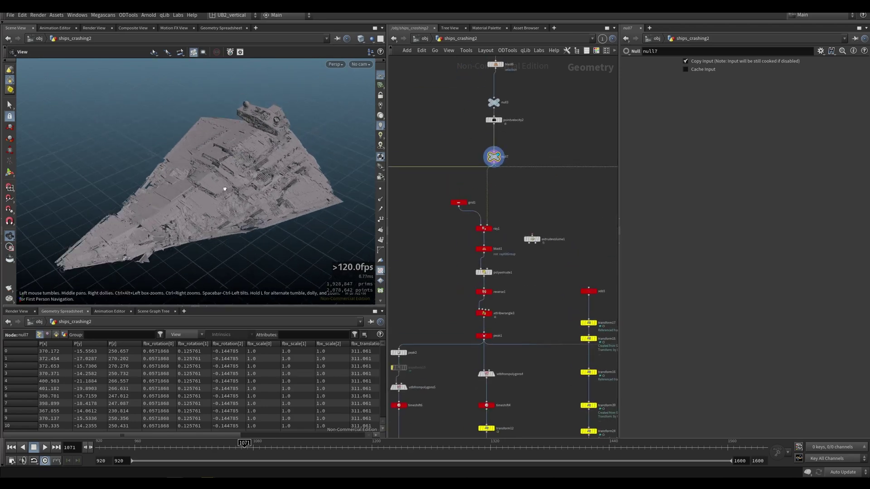
Display the ray1 result, enlarge the viewport over the geometry spreadsheet and inspect the projected grid from above.
{"action": "left_click", "coordinate": [458, 218]}
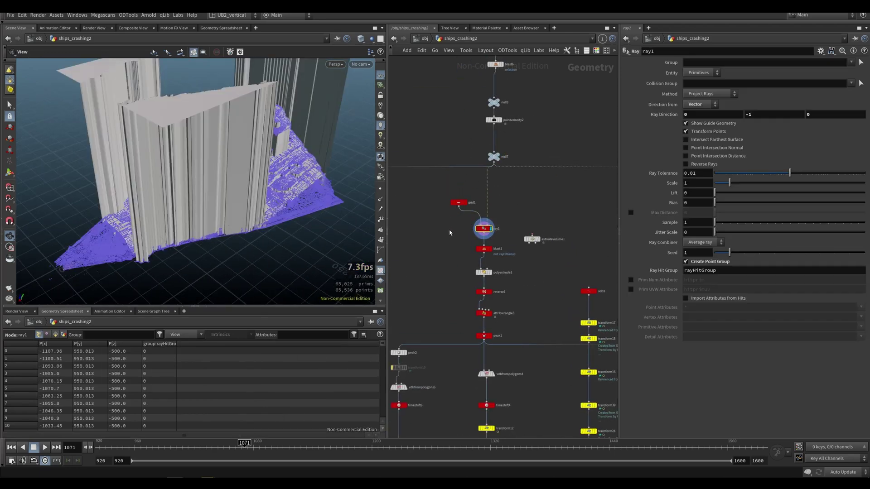
{"action": "left_click_drag", "start_coordinate": [236, 215], "coordinate": [253, 293]}
{"action": "left_click", "coordinate": [207, 307]}
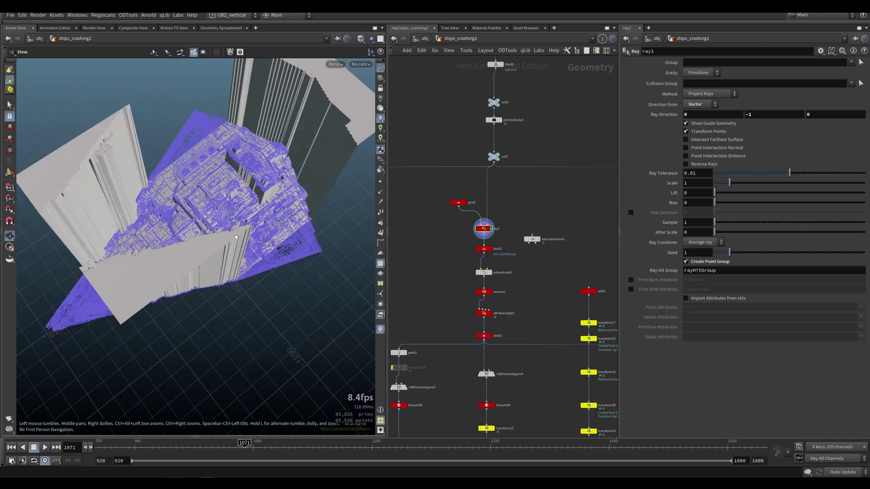
{"action": "mouse_move", "coordinate": [236, 237]}
{"action": "left_mouse_down"}
{"action": "mouse_move", "coordinate": [247, 213]}
{"action": "mouse_move", "coordinate": [280, 255]}
{"action": "mouse_move", "coordinate": [245, 238]}
{"action": "left_mouse_up"}
Display blast1 and inspect the surface kept by rayHitGroup up close.
{"action": "left_click", "coordinate": [490, 248]}
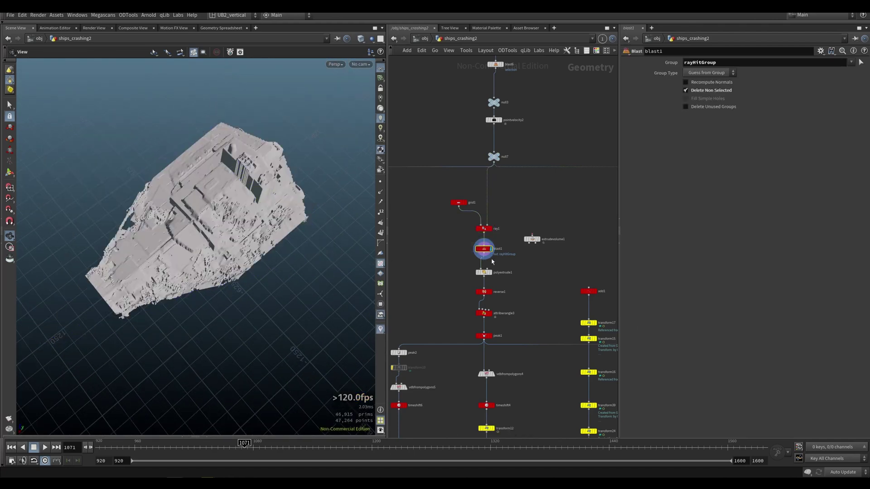
{"action": "scroll", "coordinate": [495, 260], "scroll_direction": "up", "scroll_amount": 5}
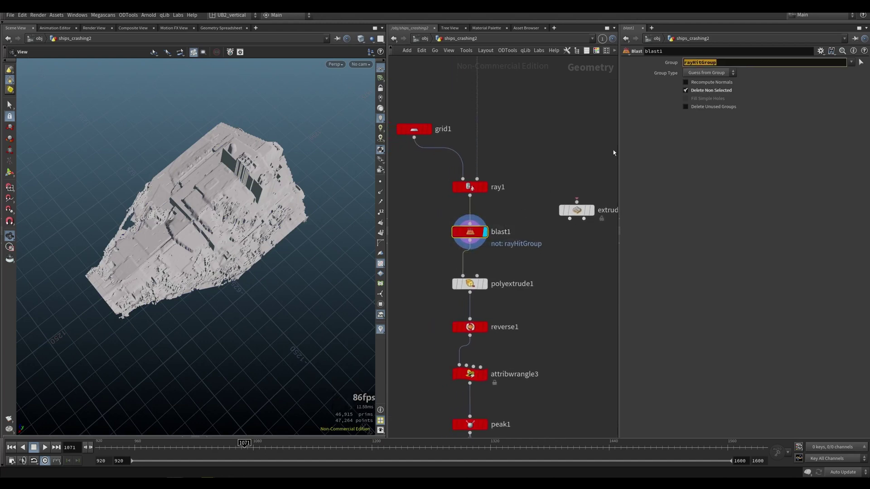
{"action": "left_click_drag", "start_coordinate": [200, 140], "coordinate": [155, 171]}
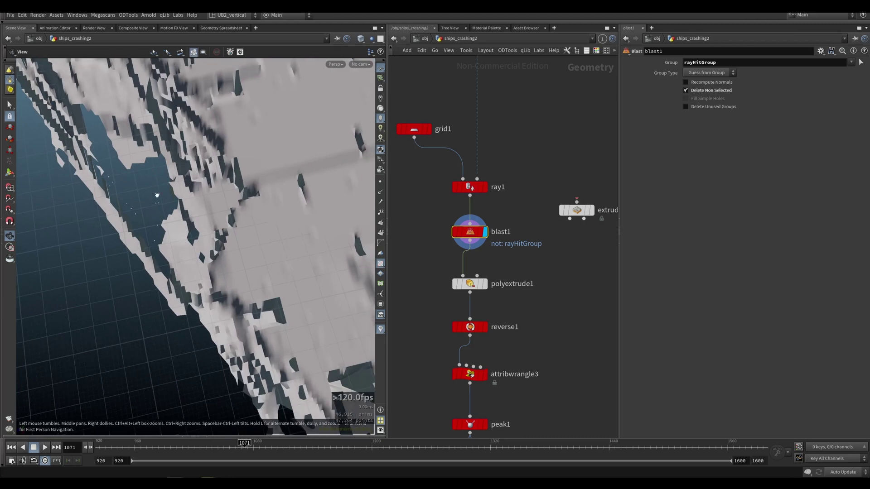
{"action": "right_click_drag", "start_coordinate": [192, 212], "coordinate": [128, 301]}
Display the polyextrude1 and attribwrangle3 results and inspect the extruded hull from the side and above.
{"action": "left_click", "coordinate": [484, 283]}
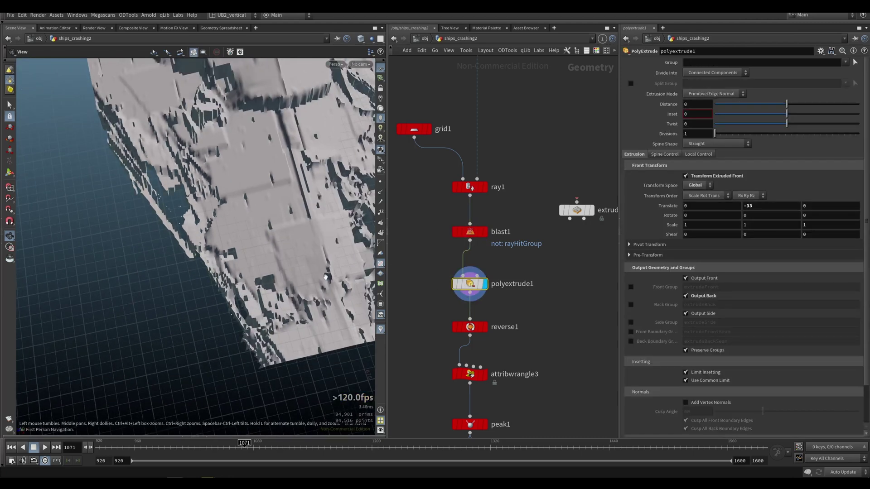
{"action": "left_click_drag", "start_coordinate": [313, 269], "coordinate": [218, 259]}
{"action": "middle_click_drag", "start_coordinate": [429, 331], "coordinate": [455, 268]}
{"action": "left_click", "coordinate": [465, 285]}
{"action": "left_click", "coordinate": [467, 300]}
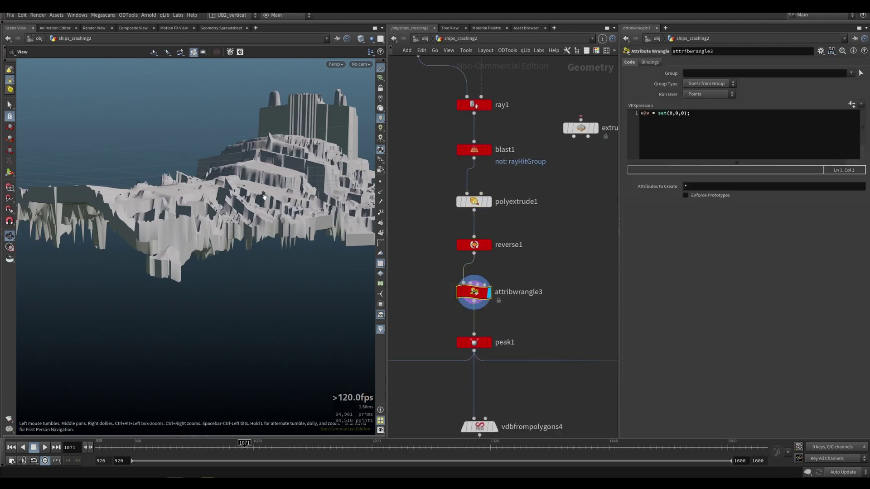
{"action": "left_click_drag", "start_coordinate": [260, 189], "coordinate": [149, 323]}
{"action": "middle_click_drag", "start_coordinate": [503, 369], "coordinate": [495, 263]}
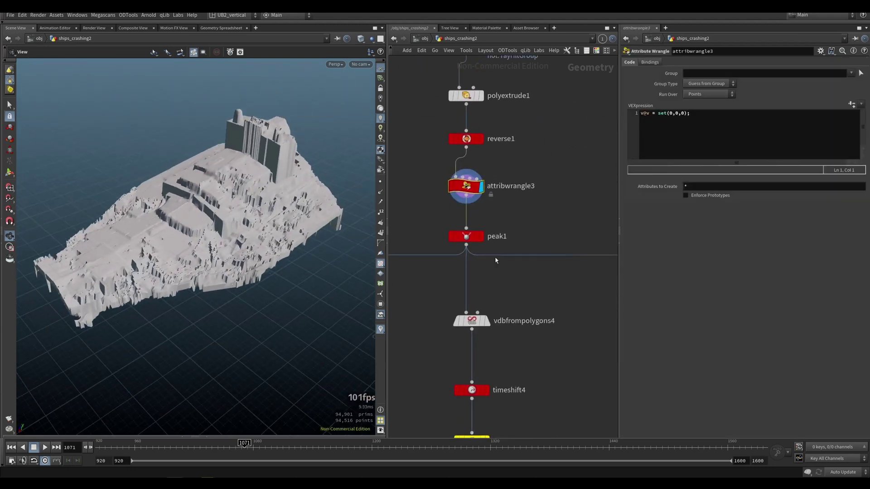
Display peak1 and vdbfrompolygons4, and check the collision VDB's settings and node information.
{"action": "left_click", "coordinate": [480, 236]}
{"action": "middle_click_drag", "start_coordinate": [339, 225], "coordinate": [332, 240]}
{"action": "middle_click_drag", "start_coordinate": [431, 312], "coordinate": [442, 216]}
{"action": "left_click", "coordinate": [482, 226]}
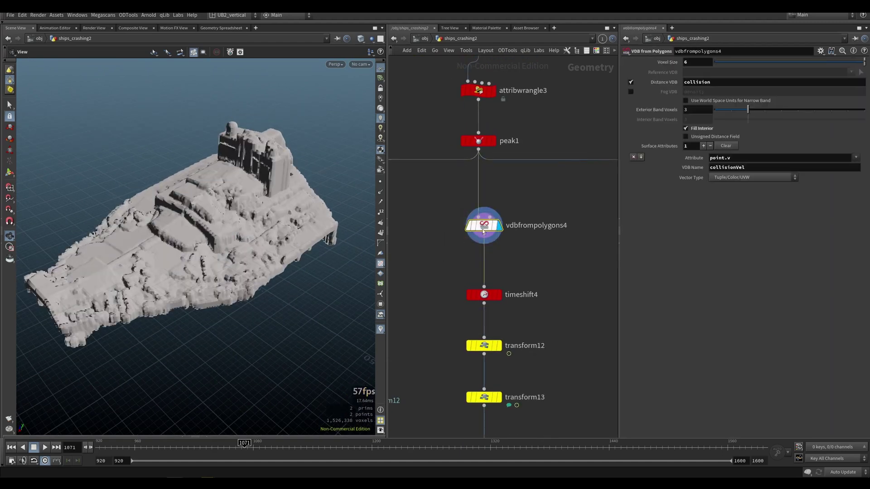
{"action": "middle_click", "coordinate": [486, 233]}
Display timeblend1 at the end of the transform chain, frame the collision volume and move the timeline to frame 1127.
{"action": "middle_click_drag", "start_coordinate": [431, 338], "coordinate": [442, 210]}
{"action": "scroll", "coordinate": [453, 269], "scroll_direction": "down", "scroll_amount": 1}
{"action": "middle_click_drag", "start_coordinate": [464, 294], "coordinate": [443, 182]}
{"action": "middle_click_drag", "start_coordinate": [439, 345], "coordinate": [424, 296]}
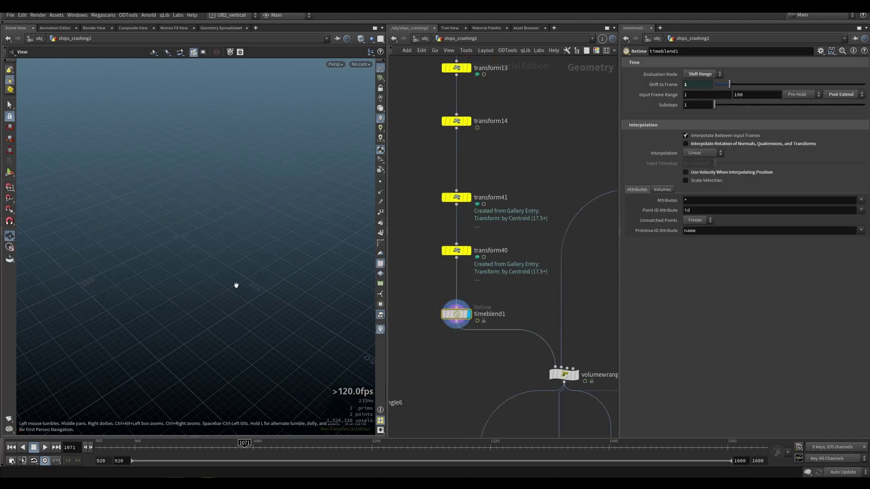
{"action": "key", "text": "space+g"}
{"action": "left_click_drag", "start_coordinate": [240, 268], "coordinate": [241, 240]}
{"action": "scroll", "coordinate": [241, 240], "scroll_direction": "up", "scroll_amount": 2}
{"action": "left_click_drag", "start_coordinate": [237, 452], "coordinate": [371, 418]}
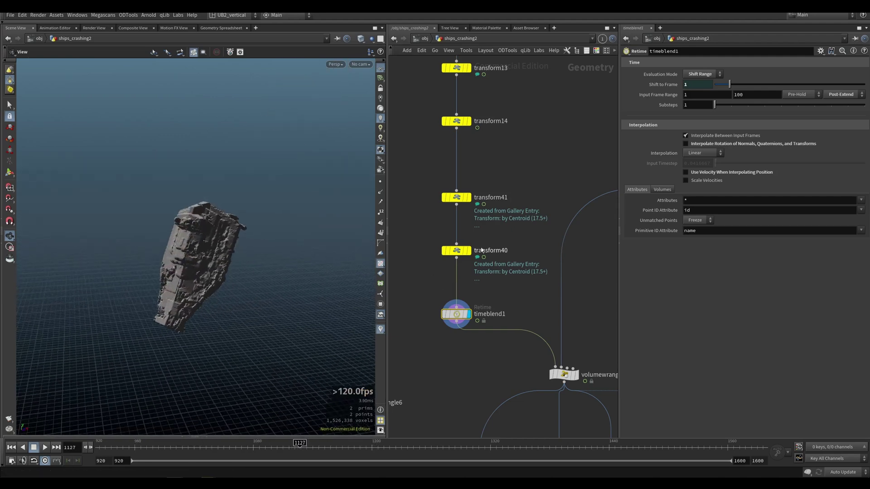
Inspect the transformed collision volume up close alongside its transform and trail node branches.
{"action": "scroll", "coordinate": [524, 219], "scroll_direction": "down", "scroll_amount": 5}
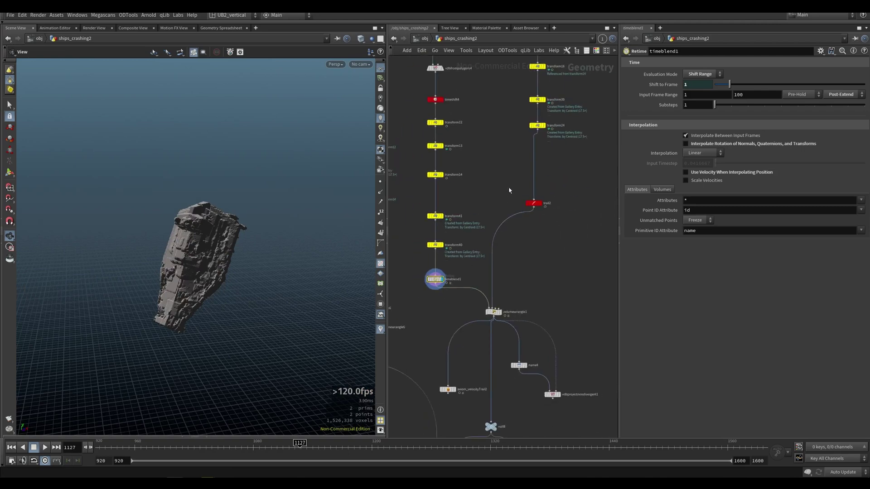
{"action": "middle_click_drag", "start_coordinate": [511, 185], "coordinate": [513, 233]}
{"action": "scroll", "coordinate": [507, 221], "scroll_direction": "up", "scroll_amount": 2}
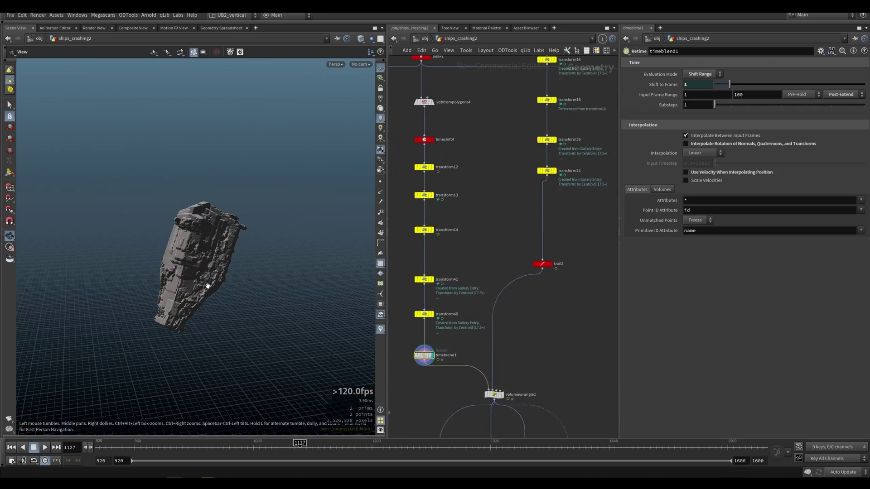
{"action": "right_click_drag", "start_coordinate": [208, 287], "coordinate": [226, 281], "text": "alt"}
{"action": "left_click_drag", "start_coordinate": [227, 281], "coordinate": [208, 274], "text": "alt"}
{"action": "right_click_drag", "start_coordinate": [208, 274], "coordinate": [267, 265], "text": "alt"}
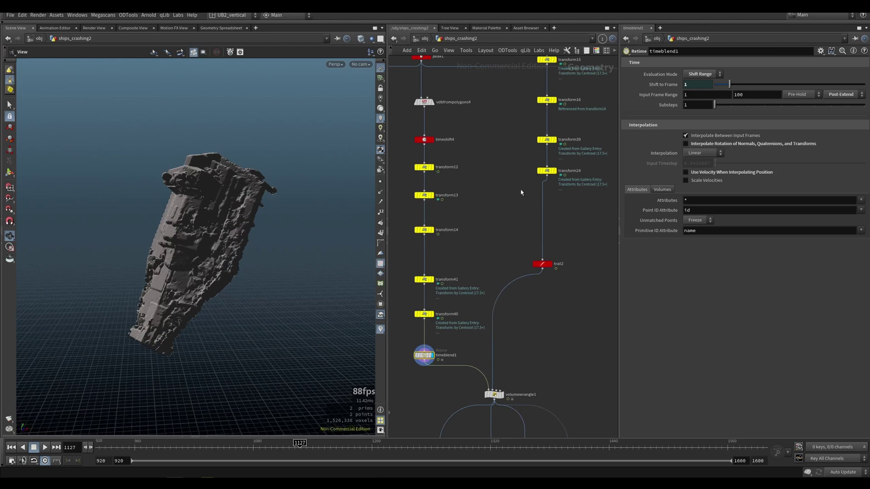
Turn on point display and view the single point at add1 and at transform24 in the parallel transform chain.
{"action": "middle_click_drag", "start_coordinate": [524, 189], "coordinate": [493, 212]}
{"action": "middle_click_drag", "start_coordinate": [466, 240], "coordinate": [463, 289]}
{"action": "left_click_drag", "start_coordinate": [490, 113], "coordinate": [545, 280]}
{"action": "key", "text": "r"}
{"action": "left_click", "coordinate": [520, 264]}
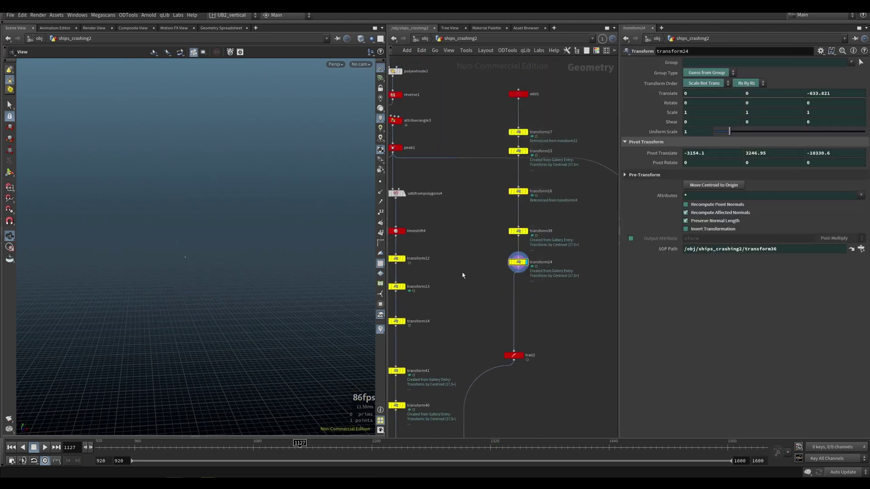
{"action": "left_click", "coordinate": [518, 94]}
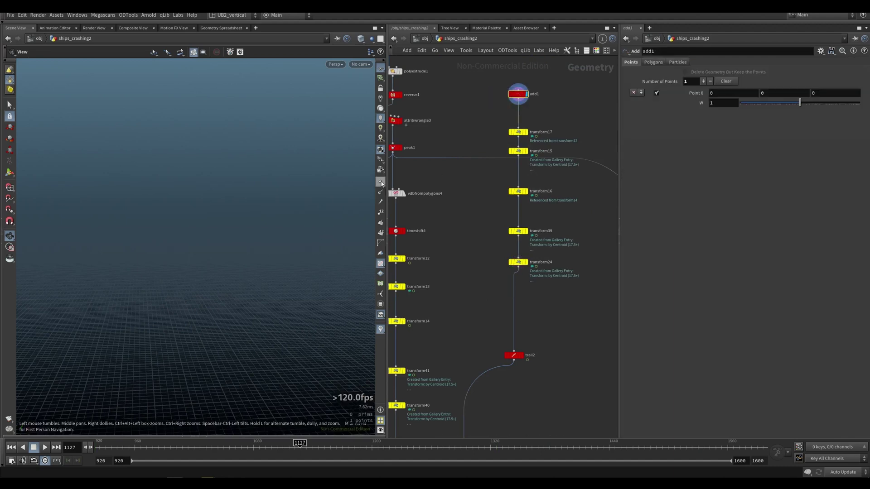
{"action": "left_click", "coordinate": [516, 262]}
{"action": "right_click_drag", "start_coordinate": [210, 258], "coordinate": [274, 220]}
Display trail2 with its Compute Velocity settings and advance the timeline to frame 1128.
{"action": "middle_click_drag", "start_coordinate": [475, 314], "coordinate": [469, 242]}
{"action": "left_click_drag", "start_coordinate": [520, 293], "coordinate": [520, 294]}
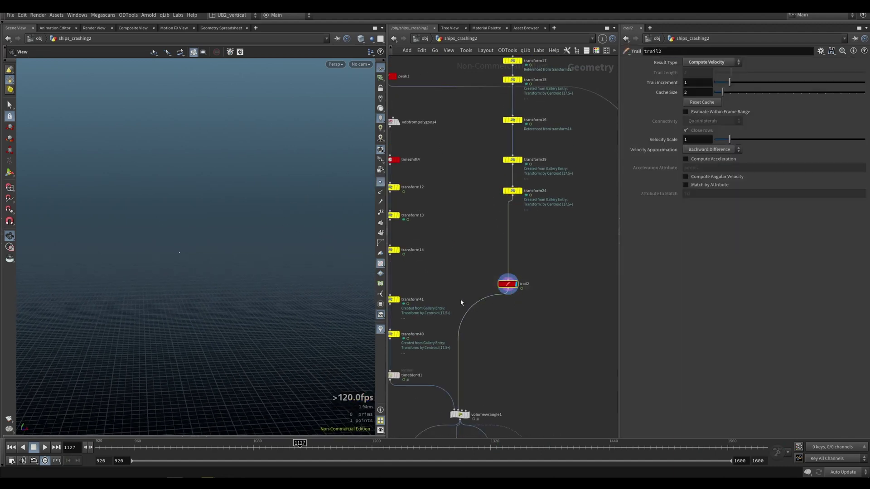
{"action": "left_click_drag", "start_coordinate": [136, 446], "coordinate": [205, 446]}
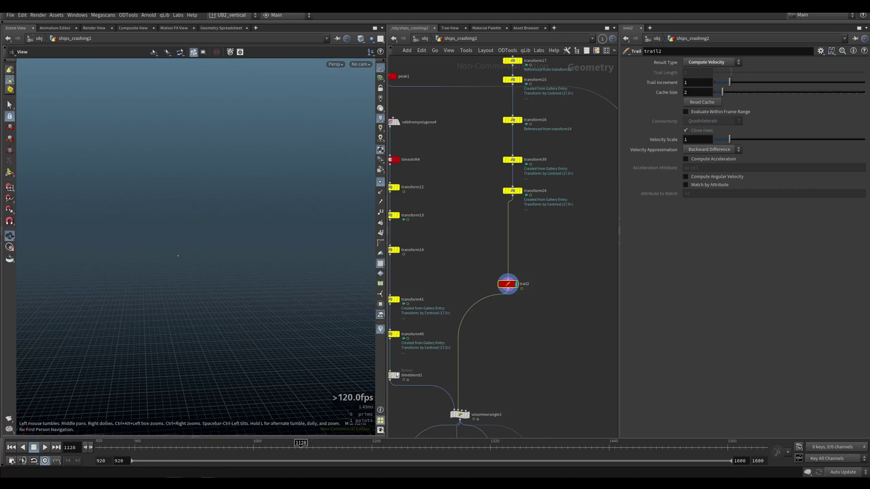
Display volumewrangle1 and examine its expression that copies the point's v attribute into collisionVel.
{"action": "middle_click_drag", "start_coordinate": [418, 362], "coordinate": [419, 294]}
{"action": "left_click", "coordinate": [482, 328]}
{"action": "middle_click_drag", "start_coordinate": [508, 302], "coordinate": [515, 258]}
{"action": "scroll", "coordinate": [496, 273], "scroll_direction": "up", "scroll_amount": 4}
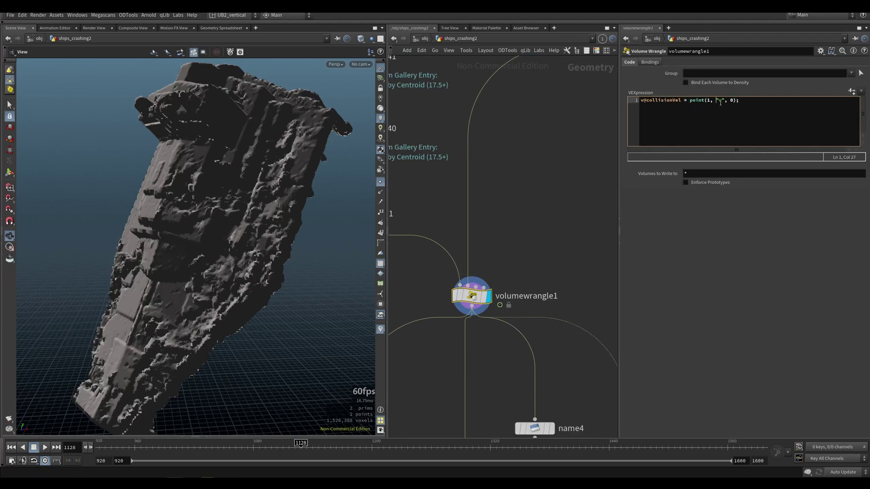
{"action": "middle_click_drag", "start_coordinate": [543, 134], "coordinate": [501, 231]}
{"action": "scroll", "coordinate": [502, 231], "scroll_direction": "down", "scroll_amount": 2}
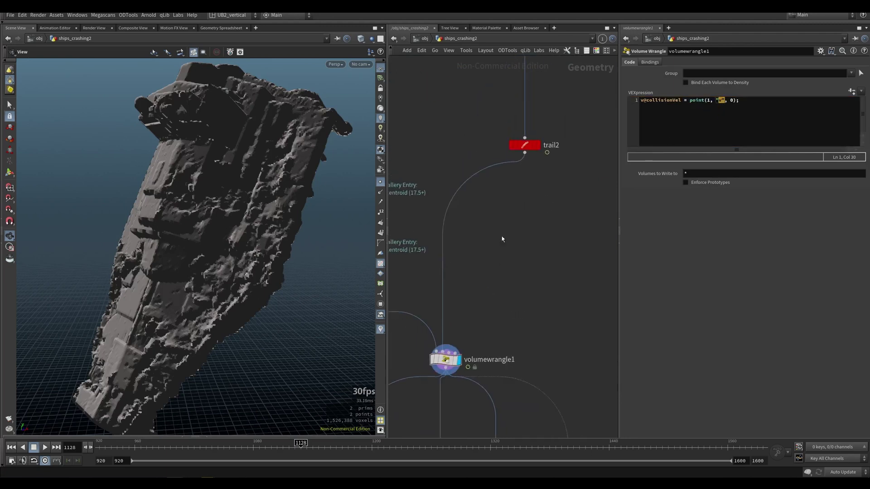
Check the trail2 velocity settings and return to the volumewrangle1 node.
{"action": "left_click", "coordinate": [536, 144]}
{"action": "left_click", "coordinate": [524, 144]}
{"action": "middle_click_drag", "start_coordinate": [483, 288], "coordinate": [519, 174]}
{"action": "left_click", "coordinate": [494, 248]}
{"action": "left_click", "coordinate": [482, 247]}
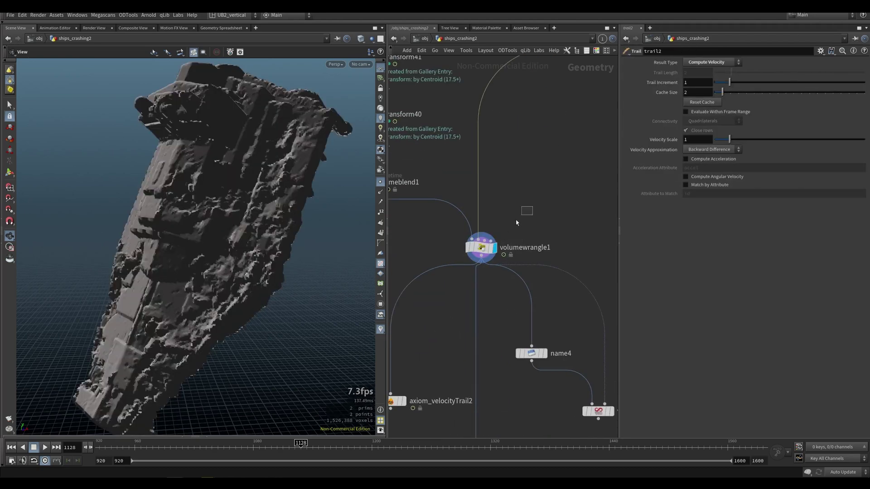
Turn off point display and view the collisionVel streamers through axiom_velocityTrail2 and axiom_velocityTrail3.
{"action": "middle_click_drag", "start_coordinate": [497, 317], "coordinate": [513, 212]}
{"action": "scroll", "coordinate": [513, 212], "scroll_direction": "down", "scroll_amount": 2}
{"action": "middle_click_drag", "start_coordinate": [505, 288], "coordinate": [511, 202]}
{"action": "middle_click_drag", "start_coordinate": [477, 328], "coordinate": [526, 266]}
{"action": "scroll", "coordinate": [503, 277], "scroll_direction": "down", "scroll_amount": 3}
{"action": "middle_click_drag", "start_coordinate": [555, 225], "coordinate": [508, 248]}
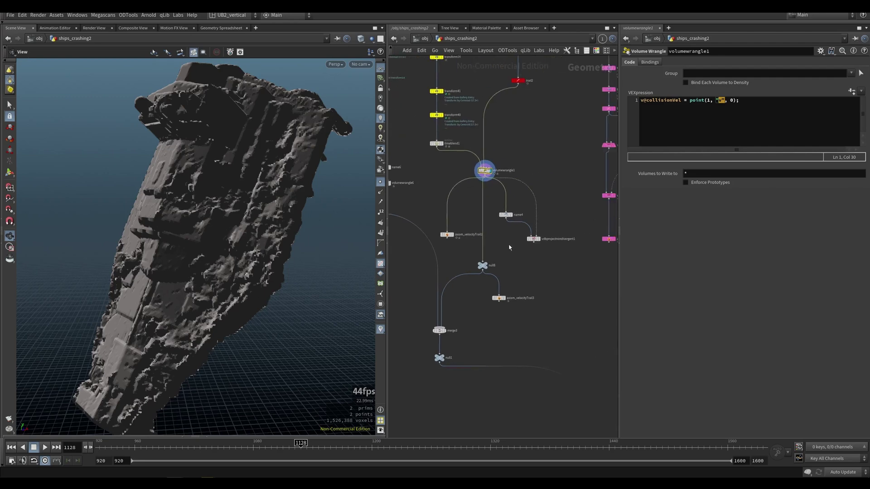
{"action": "left_click_drag", "start_coordinate": [446, 240], "coordinate": [443, 247]}
{"action": "key", "text": "r"}
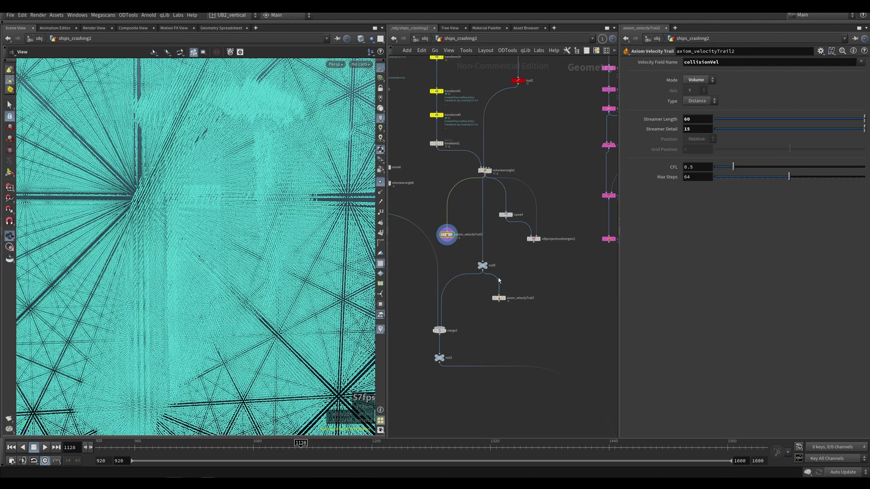
{"action": "left_click", "coordinate": [380, 182]}
{"action": "left_click_drag", "start_coordinate": [332, 215], "coordinate": [220, 241], "text": "alt"}
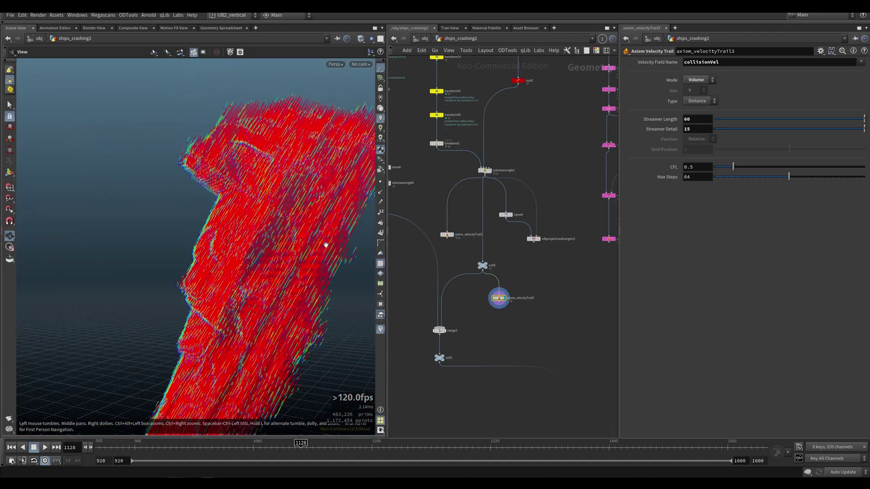
Move the timeline to frame 1072 and inspect the velocity trails and the transform40 settings.
{"action": "left_click", "coordinate": [204, 447]}
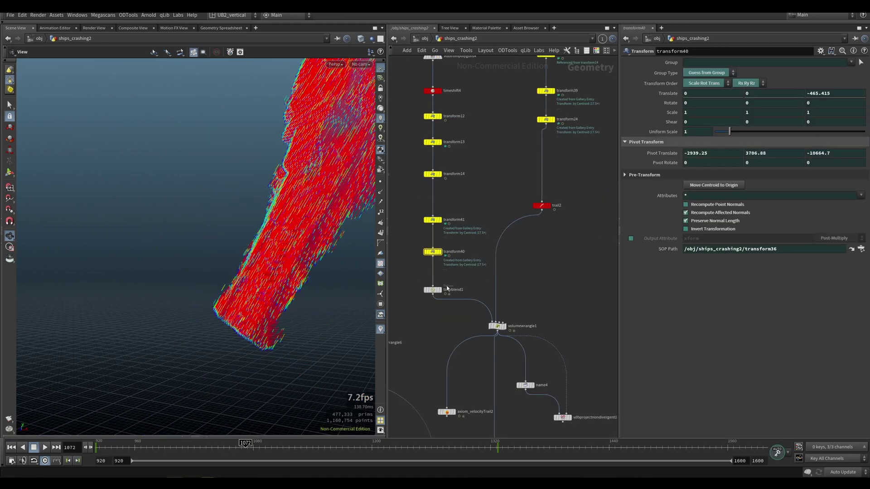
{"action": "scroll", "coordinate": [278, 270], "scroll_direction": "up", "scroll_amount": 5}
{"action": "left_click_drag", "start_coordinate": [279, 270], "coordinate": [283, 270]}
{"action": "middle_click_drag", "start_coordinate": [466, 110], "coordinate": [488, 267]}
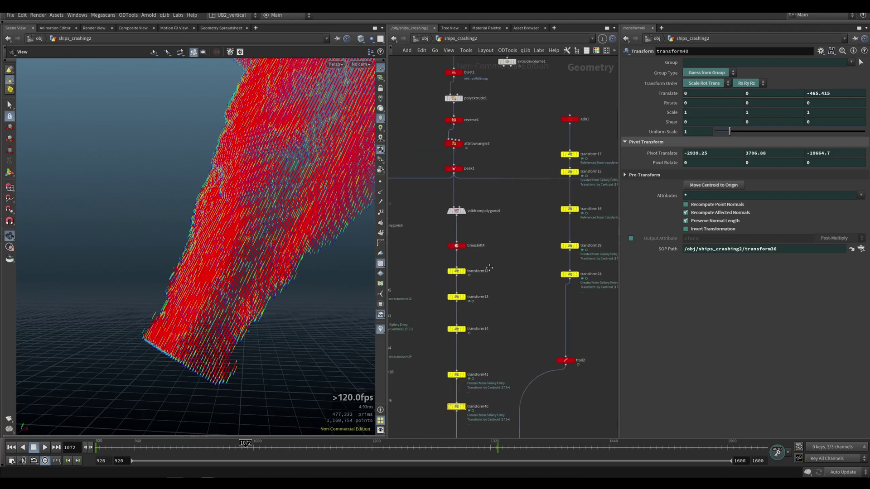
Display peak1 above the VDB conversion and look down the transform chain that follows it.
{"action": "scroll", "coordinate": [463, 194], "scroll_direction": "up", "scroll_amount": 2}
{"action": "left_click", "coordinate": [456, 165]}
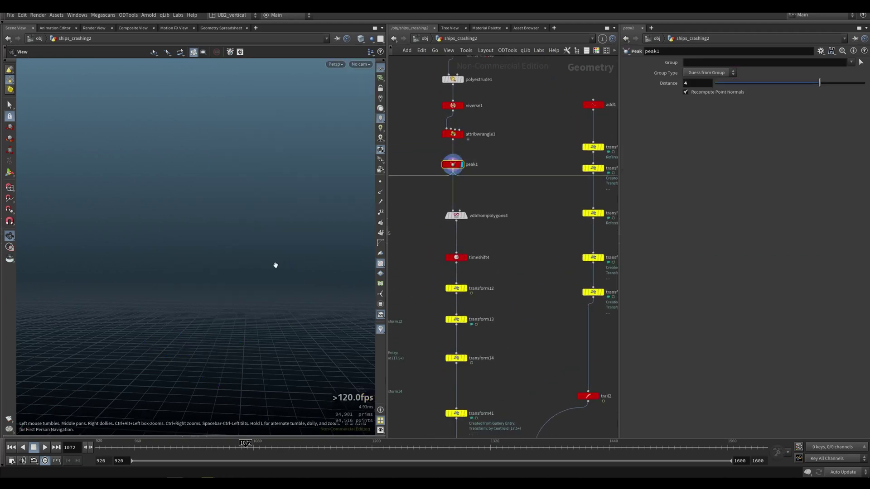
{"action": "middle_click_drag", "start_coordinate": [511, 282], "coordinate": [506, 185]}
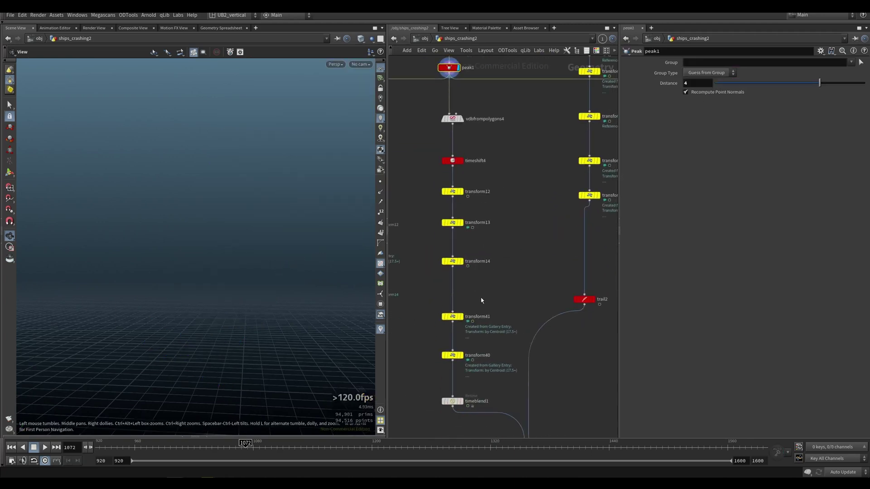
Display transform40 and bypass vdbfrompolygons4 so the raw polygons pass through the transform chain.
{"action": "left_click", "coordinate": [452, 355]}
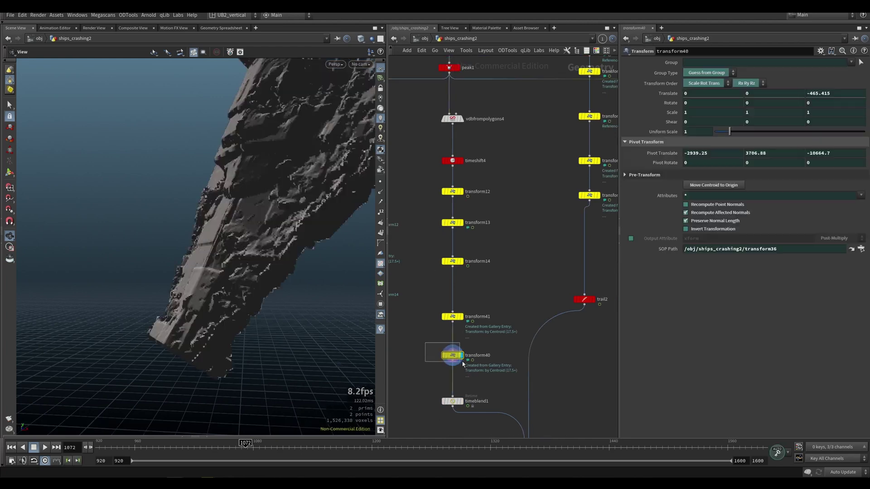
{"action": "left_click", "coordinate": [443, 118]}
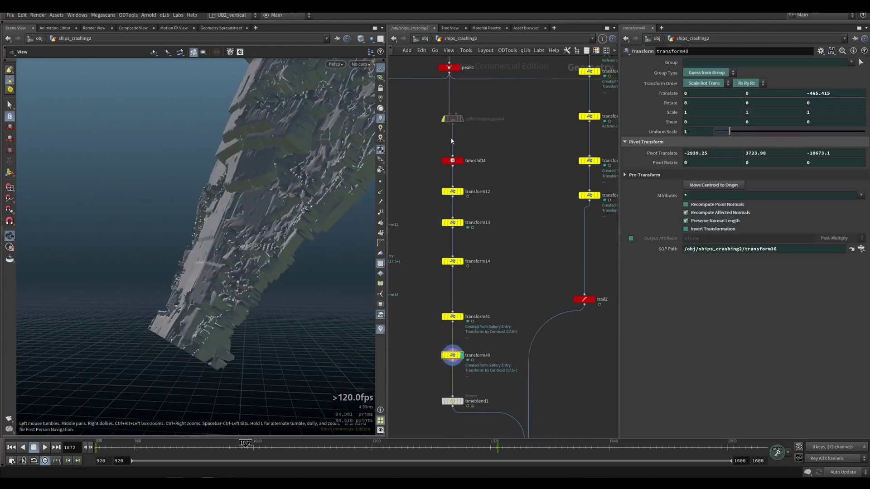
{"action": "left_click_drag", "start_coordinate": [442, 139], "coordinate": [441, 140]}
Insert a Point Velocity node between transform40 and timeblend1 and display its result on the moving hull.
{"action": "middle_click_drag", "start_coordinate": [486, 312], "coordinate": [483, 223]}
{"action": "left_click_drag", "start_coordinate": [438, 278], "coordinate": [438, 278]}
{"action": "mouse_move", "coordinate": [524, 153]}
{"action": "middle_mouse_down"}
{"action": "mouse_move", "coordinate": [497, 184]}
{"action": "mouse_move", "coordinate": [472, 242]}
{"action": "mouse_move", "coordinate": [508, 155]}
{"action": "middle_mouse_up"}
{"action": "key", "text": "Tab"}
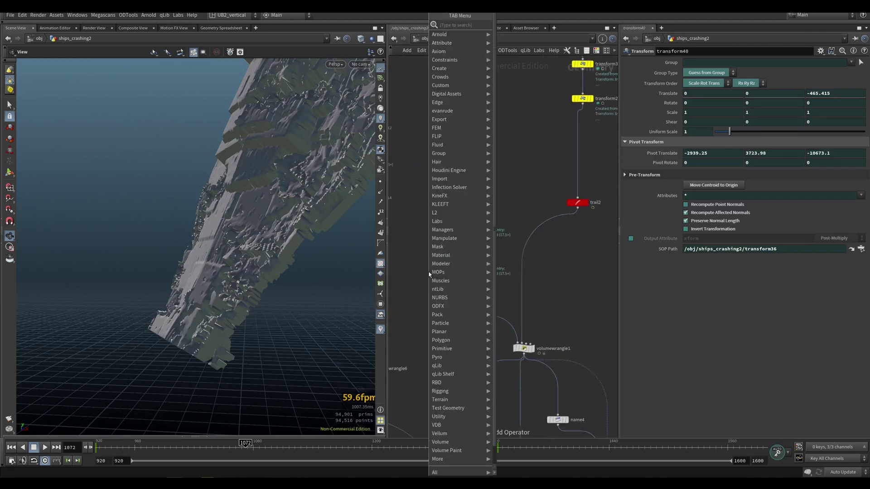
{"action": "type", "text": "poi"}
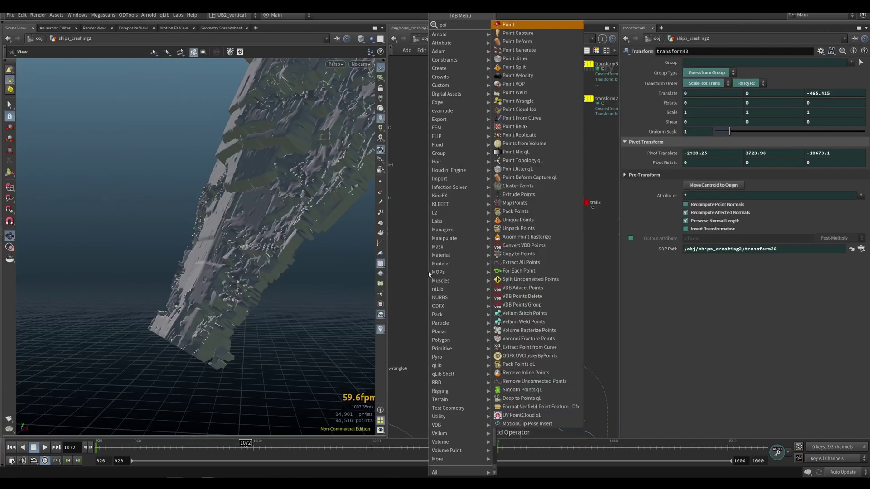
{"action": "key", "text": "Down"}
{"action": "key", "text": "Down"}
{"action": "key", "text": "Down"}
{"action": "key", "text": "Down"}
{"action": "key", "text": "Down"}
{"action": "key", "text": "Down"}
{"action": "key", "text": "Return"}
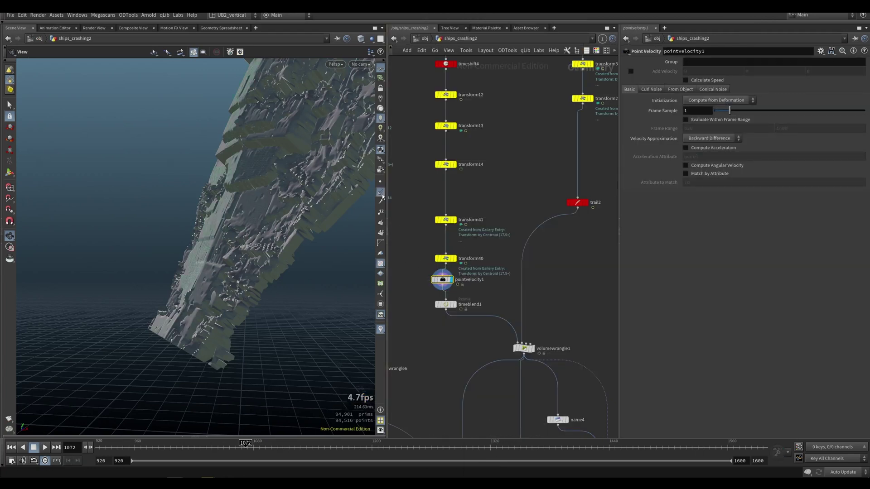
{"action": "left_click_drag", "start_coordinate": [302, 194], "coordinate": [276, 149]}
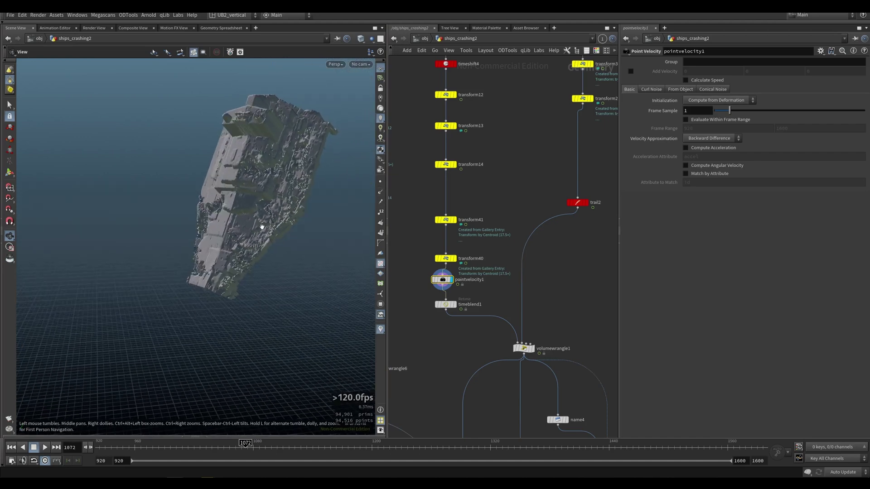
{"action": "right_click_drag", "start_coordinate": [248, 204], "coordinate": [281, 221]}
Insert an active copy of vdbfrompolygons4 between pointvelocity1 and timeblend1, display it and briefly play the converted volume.
{"action": "middle_click_drag", "start_coordinate": [484, 211], "coordinate": [481, 287]}
{"action": "left_click", "coordinate": [468, 370]}
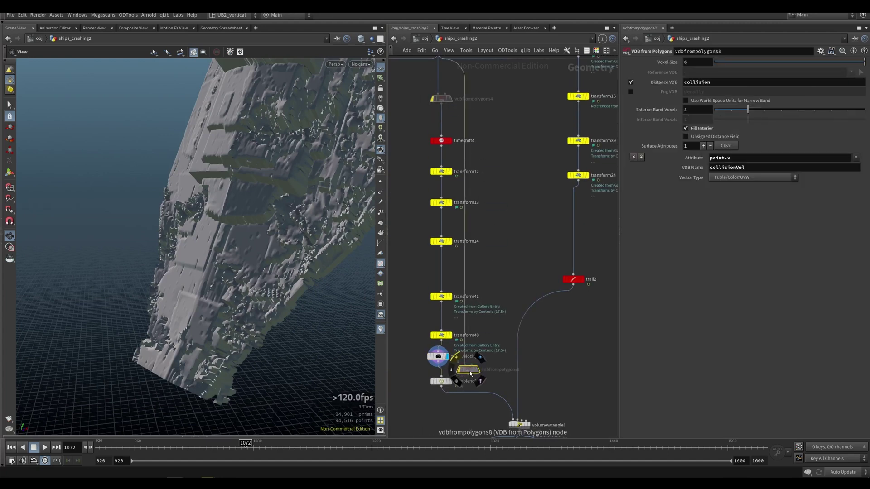
{"action": "middle_click_drag", "start_coordinate": [421, 394], "coordinate": [426, 347]}
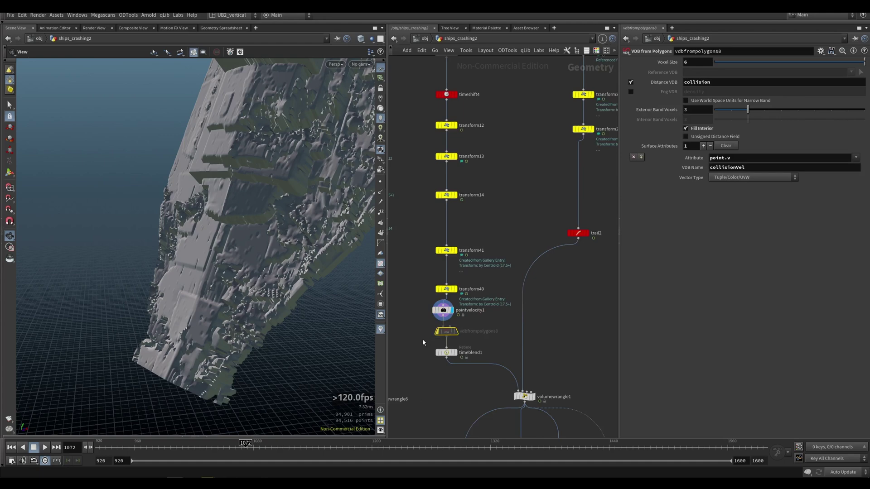
{"action": "scroll", "coordinate": [422, 343], "scroll_direction": "up", "scroll_amount": 1}
{"action": "key", "text": "q"}
{"action": "left_click", "coordinate": [459, 330]}
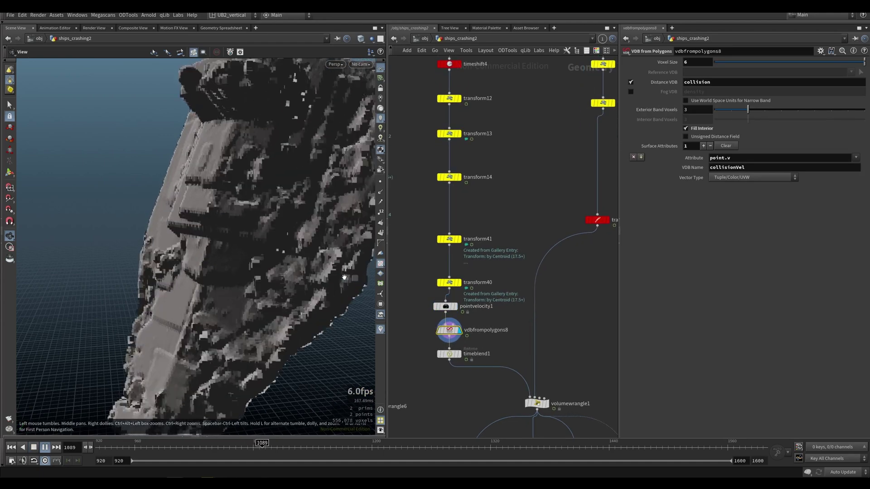
{"action": "key", "text": "Up"}
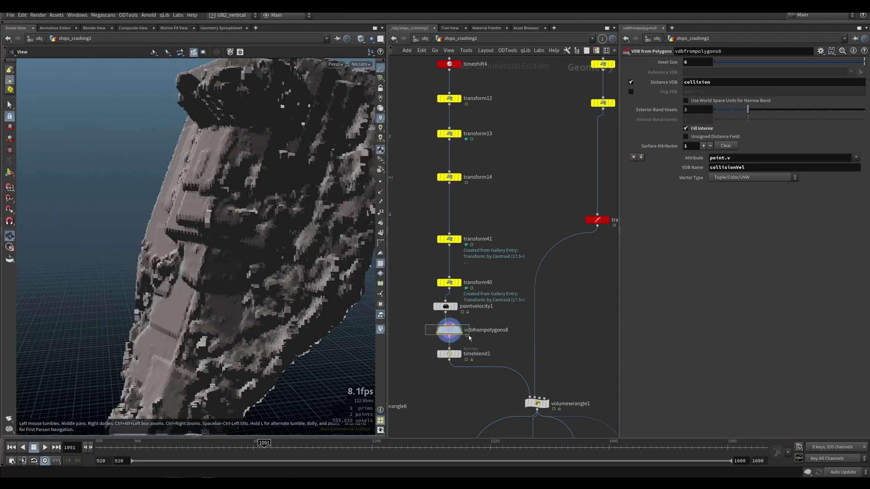
Pull vdbfrompolygons8 out of the chain to sit beside vdbfrompolygons4, and bypass pointvelocity1.
{"action": "left_click_drag", "start_coordinate": [466, 338], "coordinate": [537, 184]}
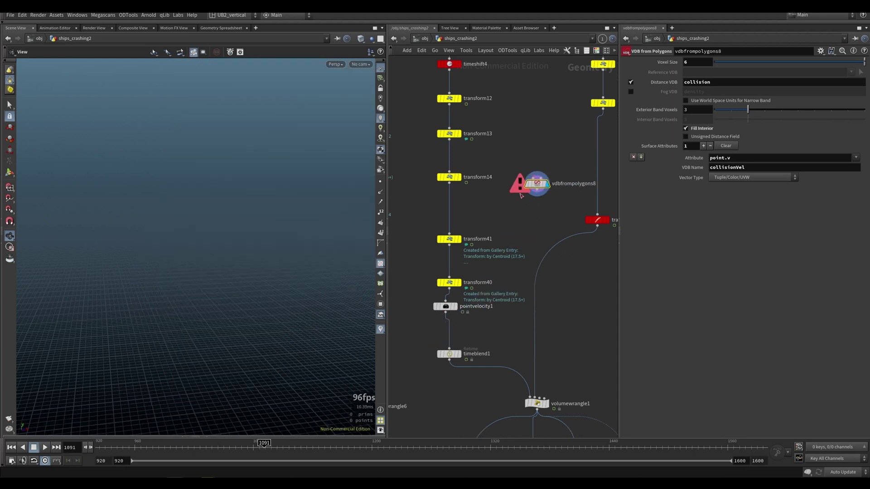
{"action": "middle_click_drag", "start_coordinate": [515, 223], "coordinate": [509, 313]}
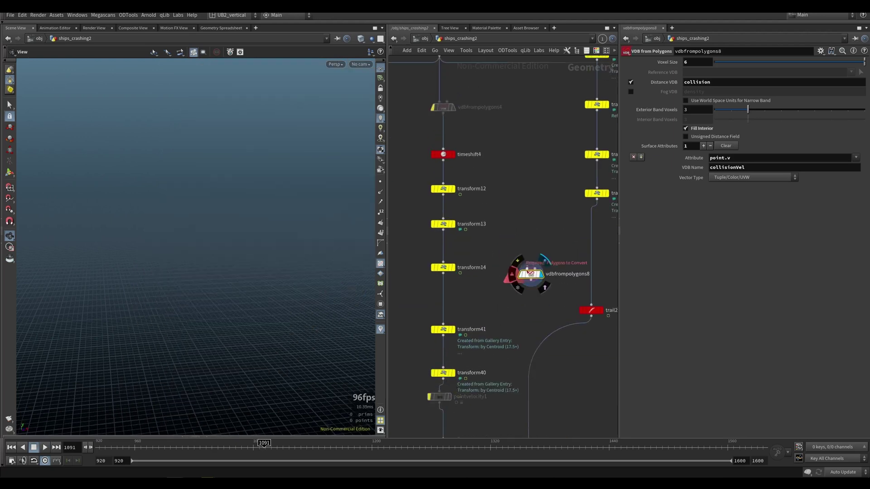
{"action": "left_click_drag", "start_coordinate": [530, 274], "coordinate": [484, 128]}
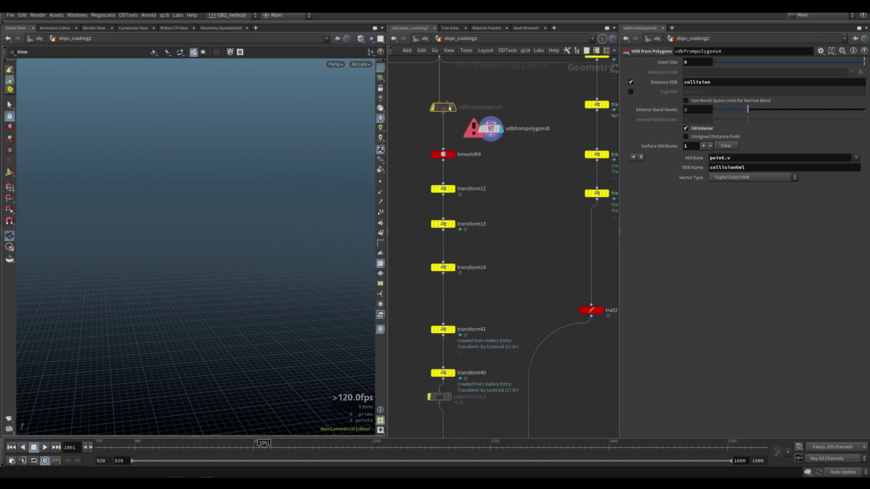
Re-enable vdbfrompolygons4 and display transform40 at frame 1090.
{"action": "left_click_drag", "start_coordinate": [428, 117], "coordinate": [426, 121]}
{"action": "key", "text": "r"}
{"action": "middle_click_drag", "start_coordinate": [420, 377], "coordinate": [424, 286]}
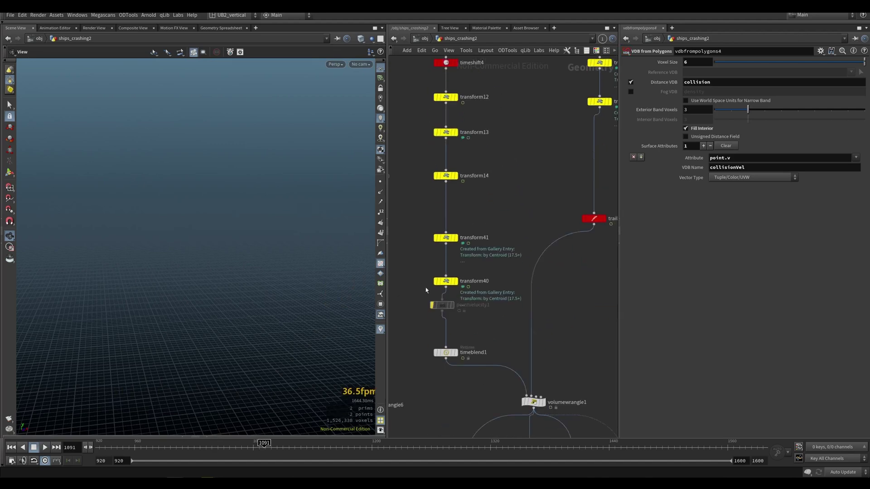
{"action": "left_click_drag", "start_coordinate": [424, 273], "coordinate": [459, 290]}
{"action": "key", "text": "r"}
{"action": "mouse_move", "coordinate": [248, 454]}
{"action": "left_mouse_down"}
{"action": "mouse_move", "coordinate": [221, 451]}
{"action": "mouse_move", "coordinate": [263, 450]}
{"action": "left_mouse_up"}
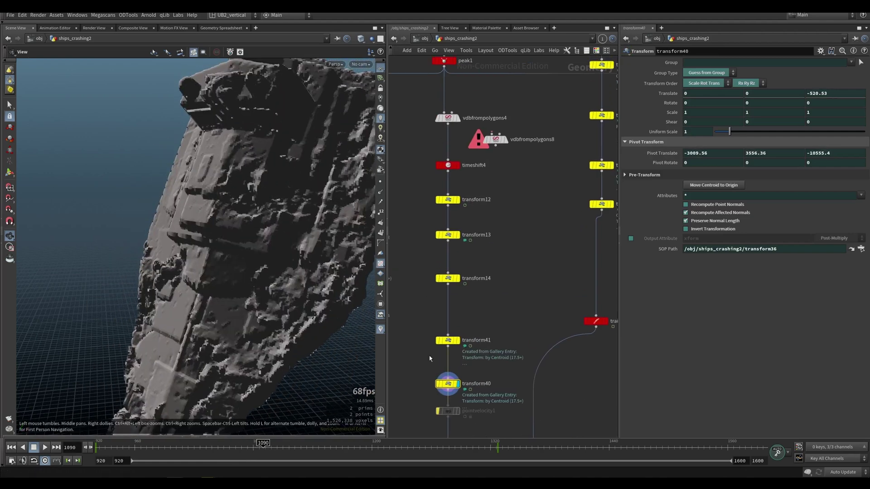
Review the vdbfrompolygons4 conversion settings and follow the transform chain down to transform40.
{"action": "left_click", "coordinate": [448, 118]}
{"action": "middle_click_drag", "start_coordinate": [411, 259], "coordinate": [430, 172]}
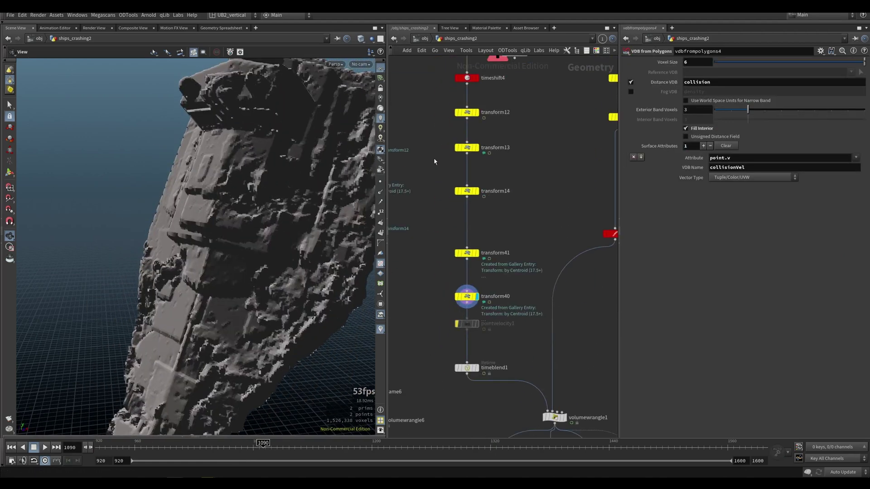
{"action": "middle_click_drag", "start_coordinate": [433, 300], "coordinate": [446, 367]}
{"action": "left_click", "coordinate": [449, 254]}
{"action": "left_click_drag", "start_coordinate": [473, 105], "coordinate": [473, 107]}
{"action": "middle_click_drag", "start_coordinate": [409, 353], "coordinate": [418, 237]}
{"action": "left_click", "coordinate": [456, 251]}
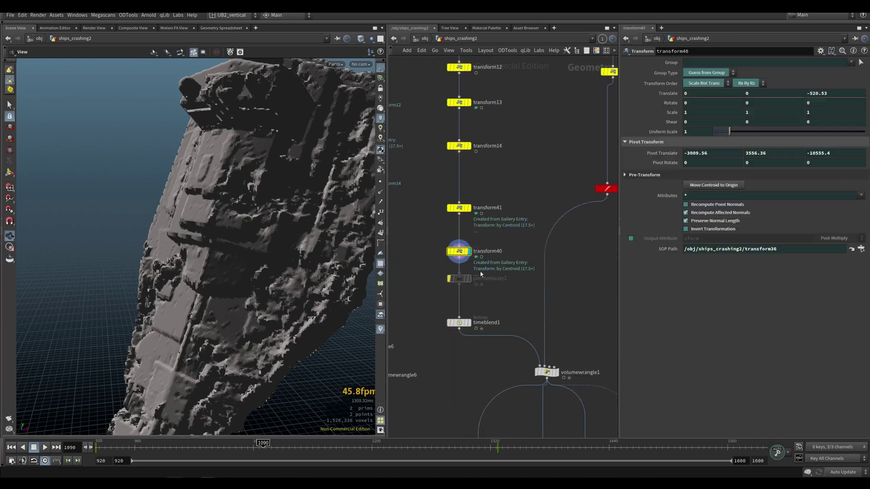
Display volumewrangle1 to check its collisionVel expression, and view the vdbprojectnondivergent1 output and settings.
{"action": "left_click_drag", "start_coordinate": [303, 317], "coordinate": [263, 313]}
{"action": "middle_click_drag", "start_coordinate": [544, 372], "coordinate": [508, 305]}
{"action": "left_click", "coordinate": [511, 305]}
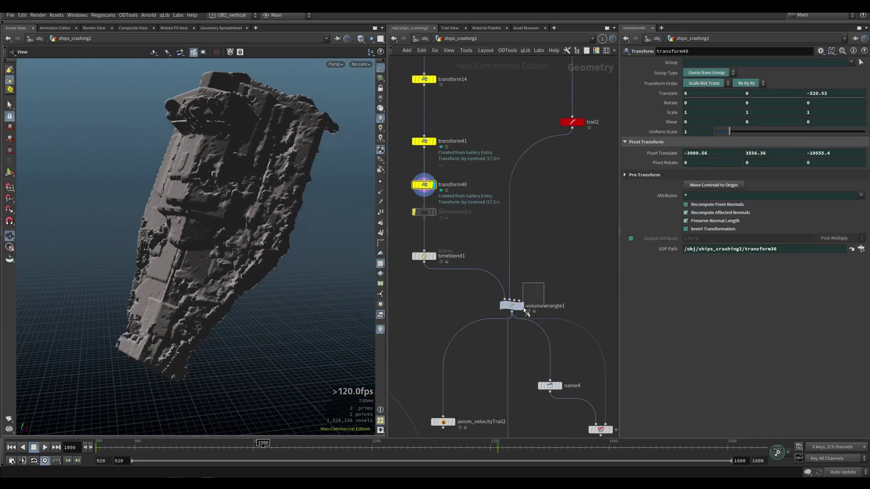
{"action": "middle_click_drag", "start_coordinate": [479, 356], "coordinate": [445, 231]}
{"action": "middle_click_drag", "start_coordinate": [572, 301], "coordinate": [517, 276]}
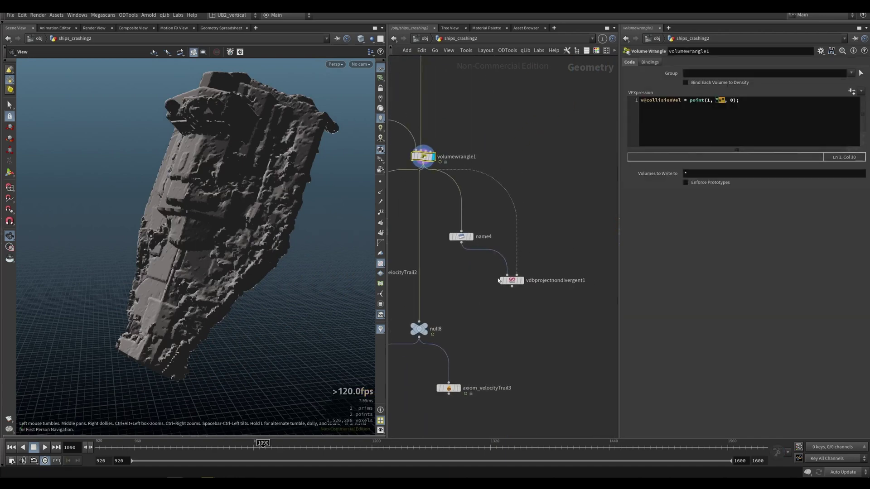
{"action": "left_click", "coordinate": [521, 280]}
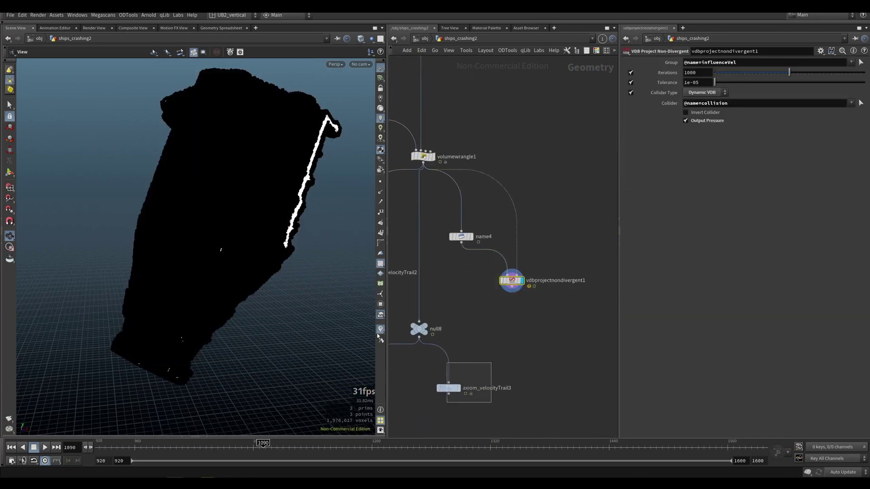
Display axiom_velocityTrail3 and inspect the collisionVel streamers and the branches feeding the final merge.
{"action": "left_click", "coordinate": [448, 389]}
{"action": "left_click_drag", "start_coordinate": [232, 263], "coordinate": [199, 251]}
{"action": "middle_click_drag", "start_coordinate": [428, 335], "coordinate": [490, 302]}
{"action": "middle_click", "coordinate": [458, 284]}
{"action": "scroll", "coordinate": [420, 258], "scroll_direction": "down", "scroll_amount": 3}
{"action": "middle_click_drag", "start_coordinate": [415, 256], "coordinate": [517, 265]}
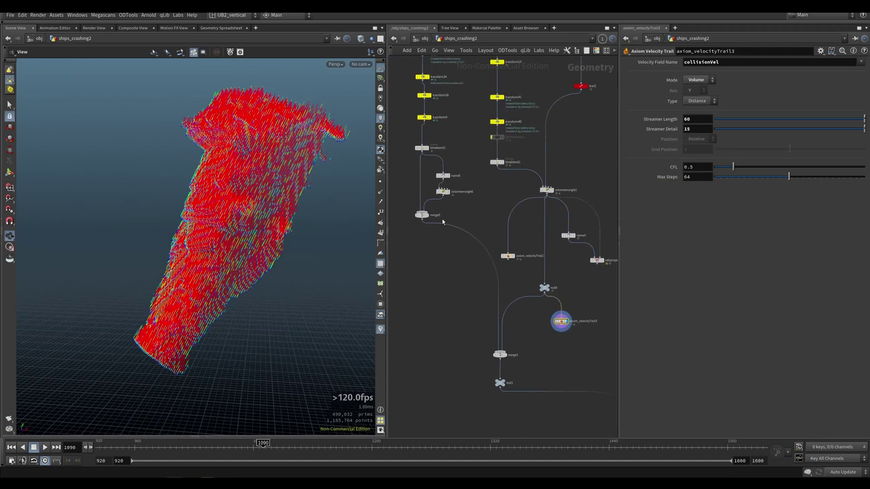
Check the merge5 node info for its influence volumes and examine the velocity streamers from several angles.
{"action": "middle_click", "coordinate": [424, 215]}
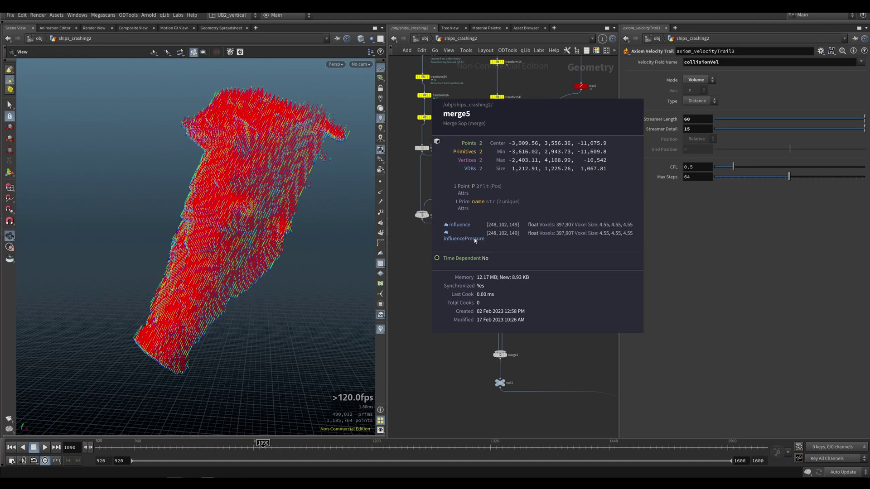
{"action": "left_click_drag", "start_coordinate": [213, 260], "coordinate": [227, 266]}
{"action": "right_click_drag", "start_coordinate": [200, 267], "coordinate": [222, 264]}
{"action": "left_click_drag", "start_coordinate": [222, 263], "coordinate": [234, 282]}
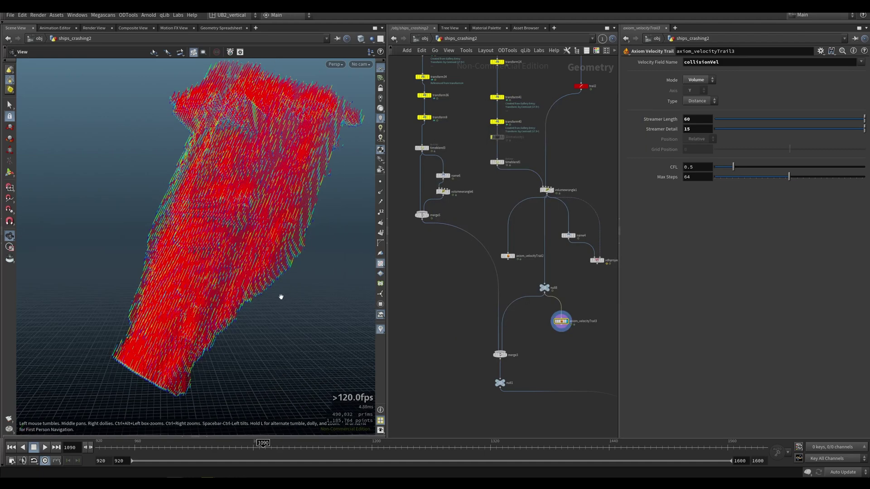
{"action": "middle_click_drag", "start_coordinate": [451, 275], "coordinate": [433, 267]}
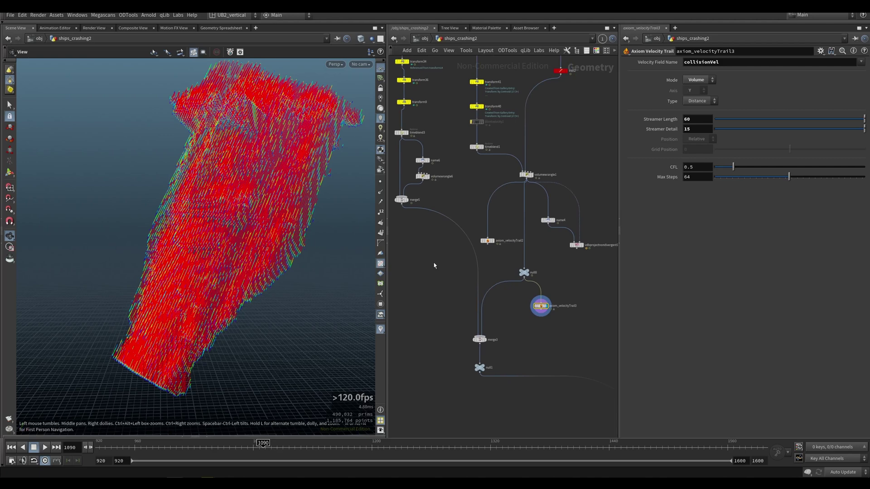
{"action": "left_click_drag", "start_coordinate": [222, 264], "coordinate": [206, 255]}
{"action": "middle_click", "coordinate": [401, 200]}
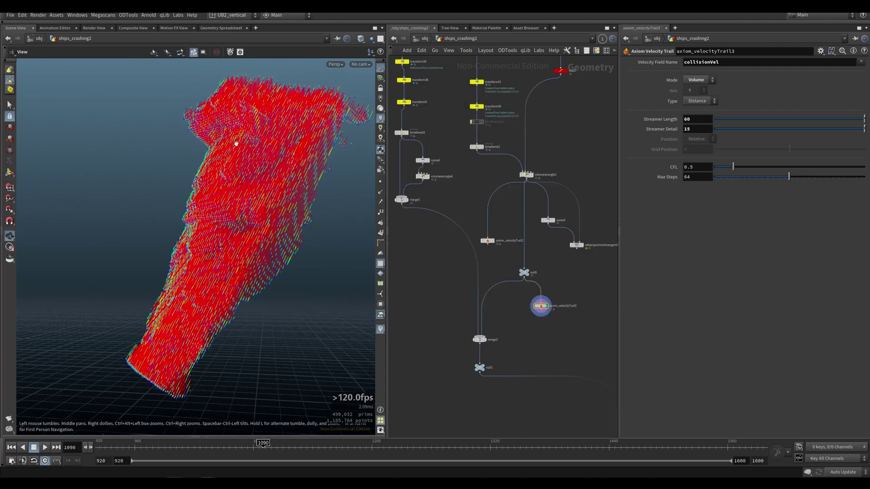
Switch to the media player and scrub through the destroyer_01.mov smoke preview.
{"action": "mouse_move", "coordinate": [208, 474]}
{"action": "left_click", "coordinate": [281, 450]}
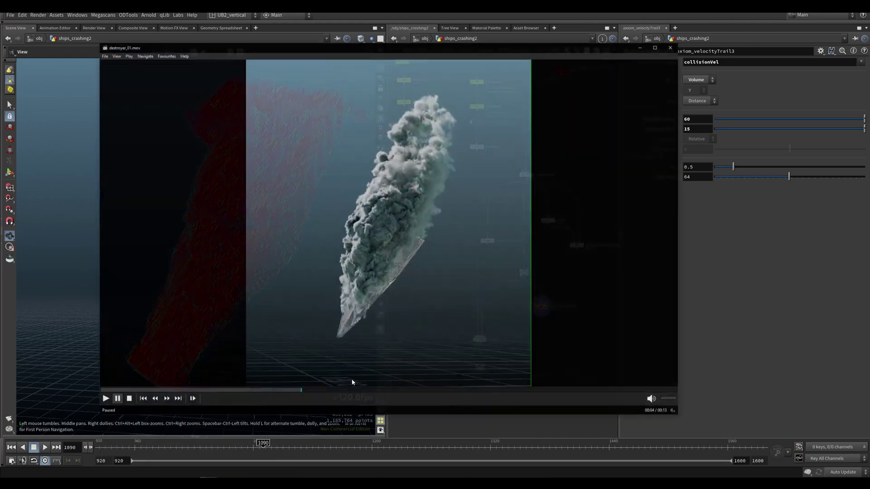
{"action": "left_click_drag", "start_coordinate": [327, 388], "coordinate": [290, 387]}
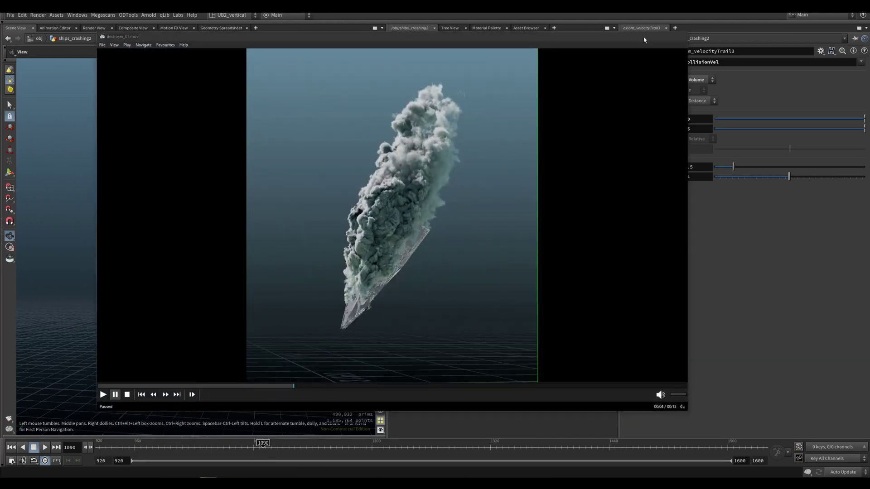
{"action": "left_click", "coordinate": [649, 36]}
Scrub and play the destroyer_04.mov smoke preview in the media player, and close it.
{"action": "mouse_move", "coordinate": [228, 474]}
{"action": "left_click", "coordinate": [216, 452]}
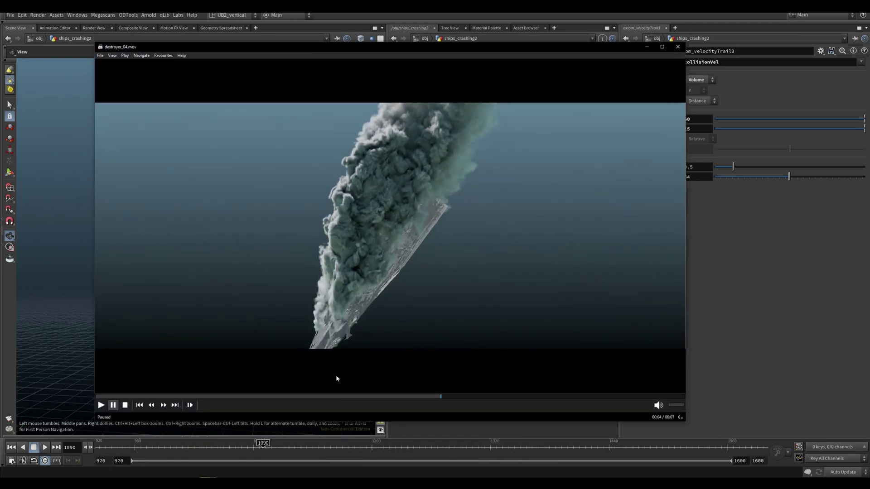
{"action": "mouse_move", "coordinate": [328, 397]}
{"action": "left_mouse_down"}
{"action": "mouse_move", "coordinate": [286, 396]}
{"action": "mouse_move", "coordinate": [463, 405]}
{"action": "mouse_move", "coordinate": [602, 389]}
{"action": "mouse_move", "coordinate": [417, 392]}
{"action": "mouse_move", "coordinate": [494, 406]}
{"action": "mouse_move", "coordinate": [580, 398]}
{"action": "mouse_move", "coordinate": [501, 410]}
{"action": "mouse_move", "coordinate": [556, 408]}
{"action": "mouse_move", "coordinate": [565, 398]}
{"action": "left_mouse_up"}
{"action": "left_click_drag", "start_coordinate": [381, 401], "coordinate": [360, 397]}
{"action": "key", "text": "space"}
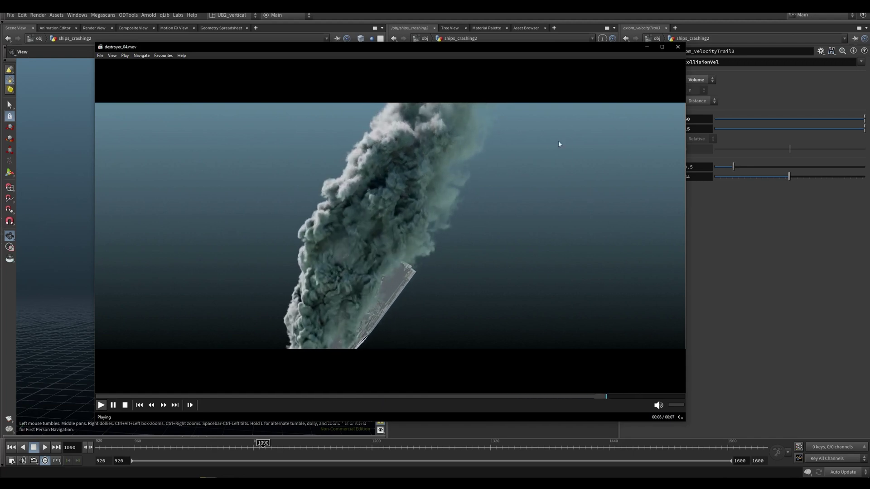
{"action": "left_click", "coordinate": [678, 46]}
Find the pyro burst source part of the network and display merge7, which joins the two rasterized volume branches.
{"action": "scroll", "coordinate": [451, 319], "scroll_direction": "down", "scroll_amount": 5}
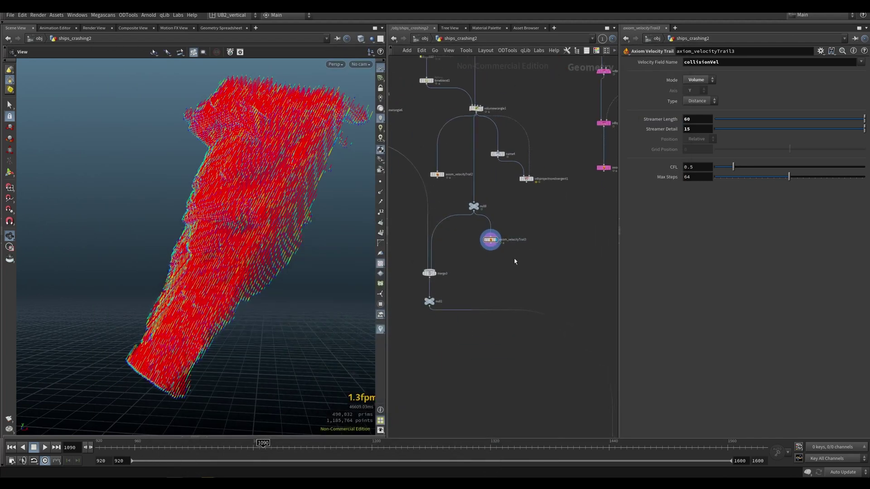
{"action": "middle_click_drag", "start_coordinate": [478, 238], "coordinate": [480, 261]}
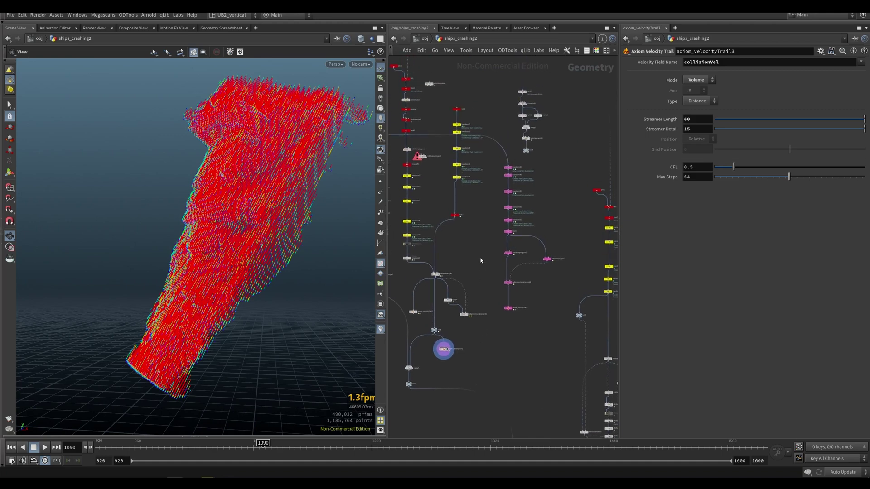
{"action": "scroll", "coordinate": [480, 261], "scroll_direction": "up", "scroll_amount": 5}
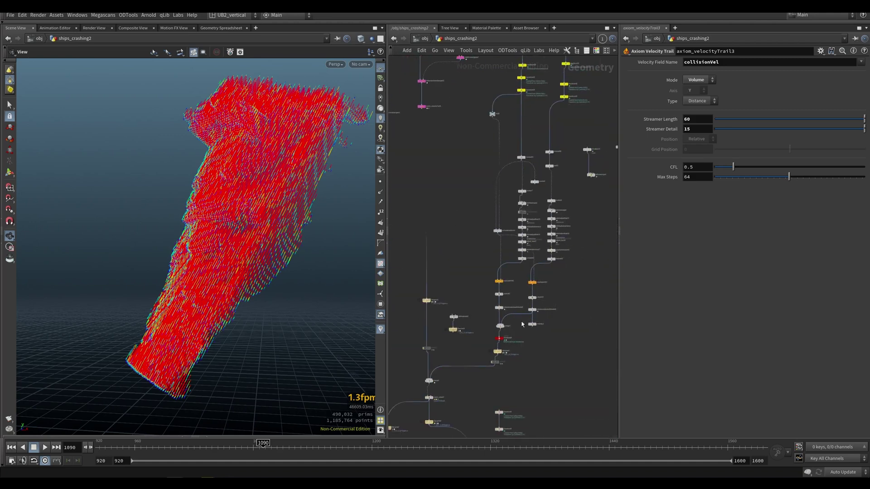
{"action": "key", "text": "r"}
{"action": "left_click", "coordinate": [476, 313]}
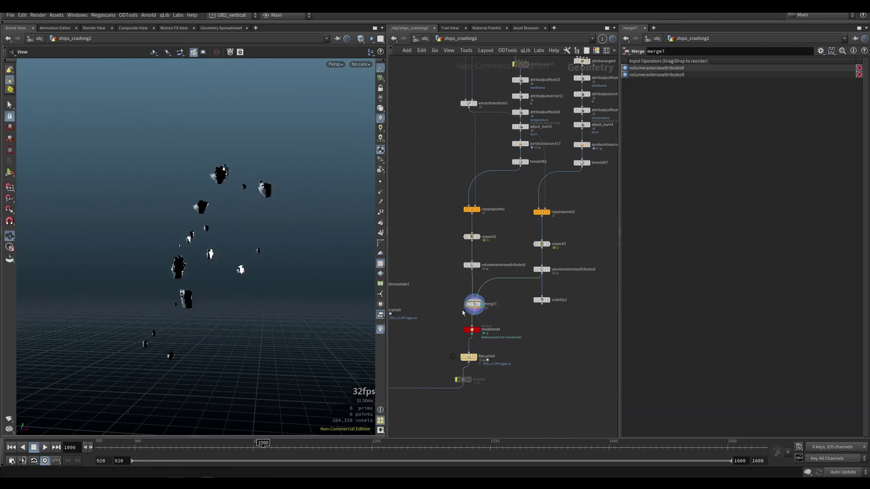
{"action": "left_click_drag", "start_coordinate": [195, 247], "coordinate": [170, 241]}
Trace the network from the pyroburstsource17 branch through the copytopoints nodes down to the cached simulation and final merge.
{"action": "middle_click_drag", "start_coordinate": [503, 122], "coordinate": [477, 191]}
{"action": "mouse_move", "coordinate": [462, 148]}
{"action": "middle_mouse_down"}
{"action": "mouse_move", "coordinate": [433, 269]}
{"action": "mouse_move", "coordinate": [449, 147]}
{"action": "middle_mouse_up"}
{"action": "scroll", "coordinate": [447, 252], "scroll_direction": "up", "scroll_amount": 3}
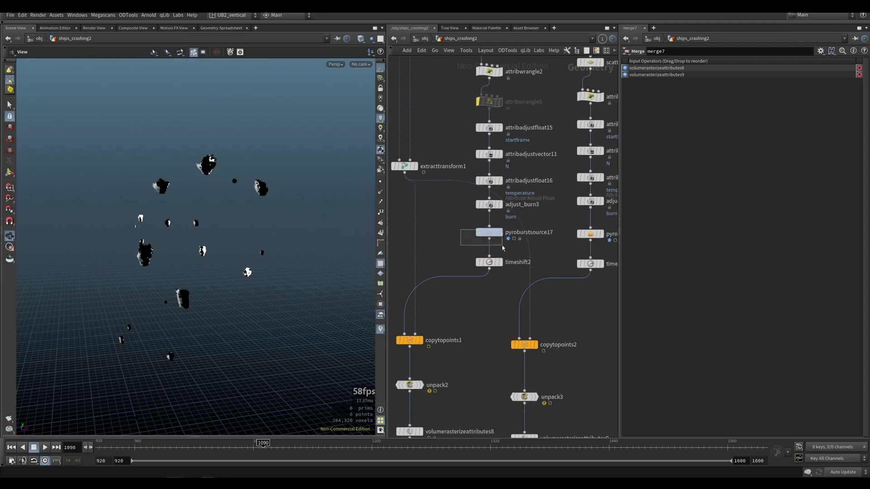
{"action": "scroll", "coordinate": [456, 242], "scroll_direction": "down", "scroll_amount": 2}
{"action": "middle_click_drag", "start_coordinate": [463, 379], "coordinate": [512, 209]}
{"action": "scroll", "coordinate": [512, 203], "scroll_direction": "down", "scroll_amount": 5}
{"action": "middle_click_drag", "start_coordinate": [447, 360], "coordinate": [482, 284]}
{"action": "scroll", "coordinate": [482, 284], "scroll_direction": "up", "scroll_amount": 3}
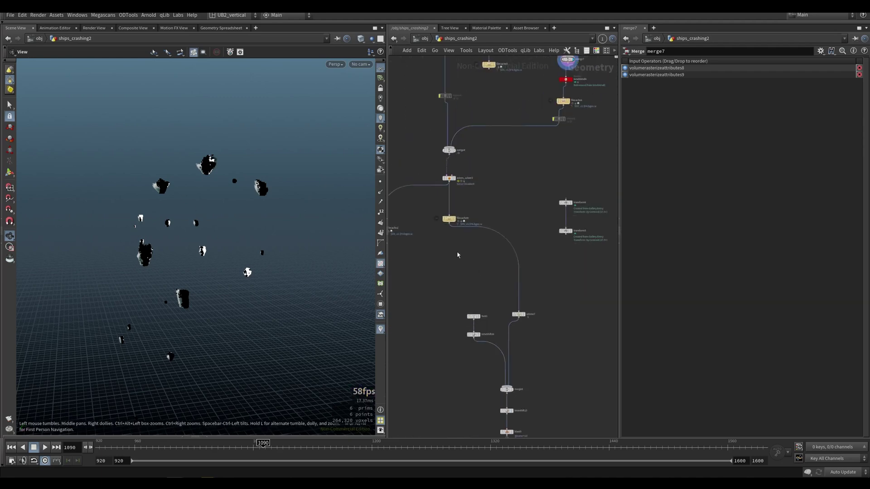
Display the axiom_solver2 node below merge4 to show its solver settings.
{"action": "middle_click_drag", "start_coordinate": [457, 257], "coordinate": [471, 302]}
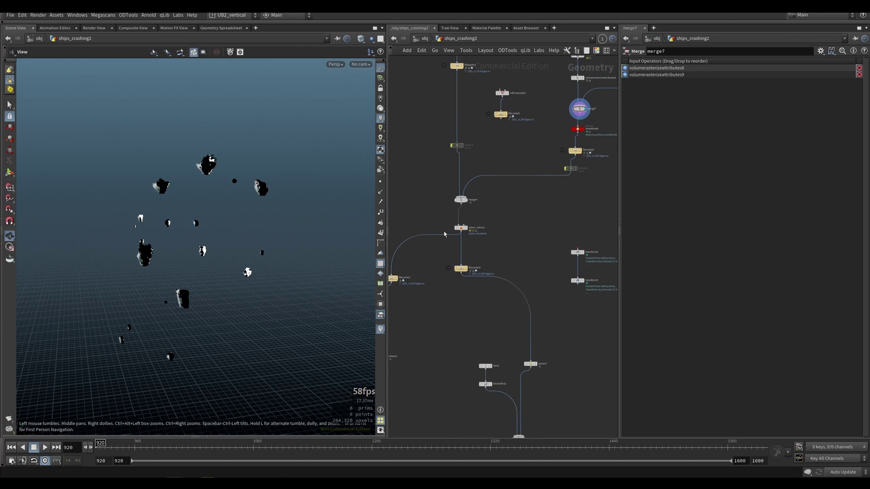
{"action": "scroll", "coordinate": [443, 211], "scroll_direction": "up", "scroll_amount": 2}
{"action": "left_click_drag", "start_coordinate": [445, 224], "coordinate": [473, 264]}
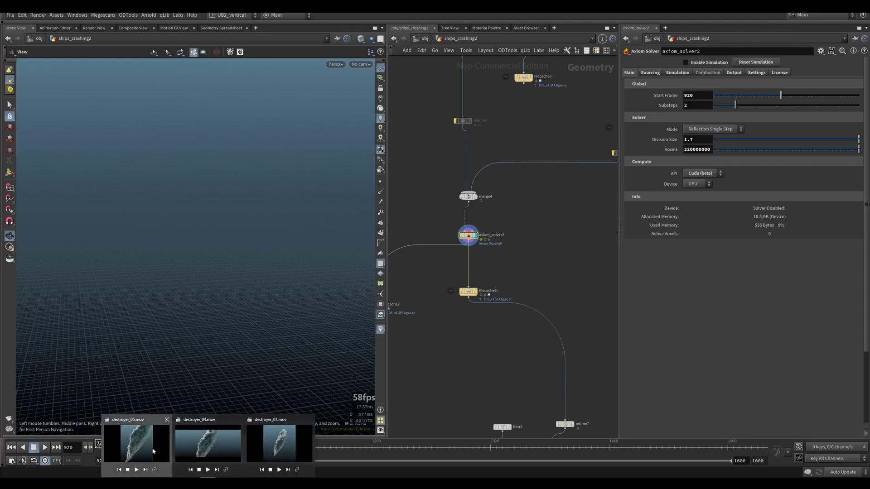
Switch to the media player, view the destroyer_05.mov smoke preview, and minimise the player.
{"action": "key", "text": "alt+Tab"}
{"action": "key", "text": "space"}
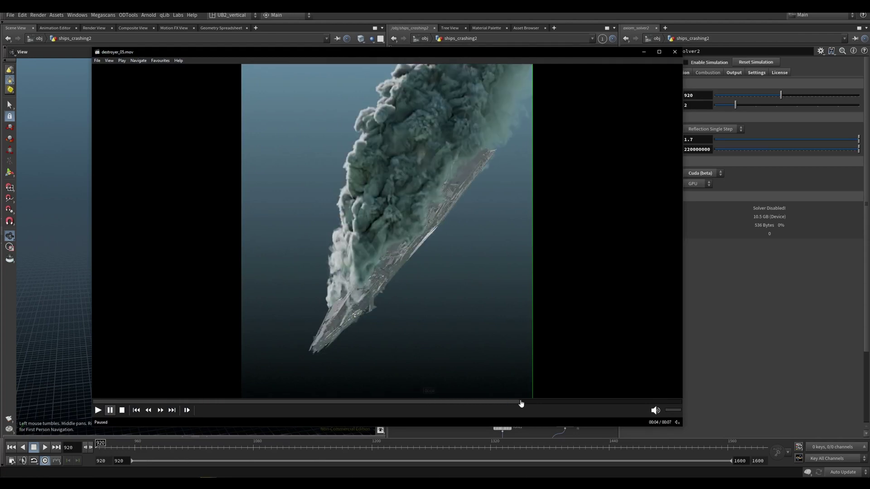
{"action": "left_click", "coordinate": [644, 52]}
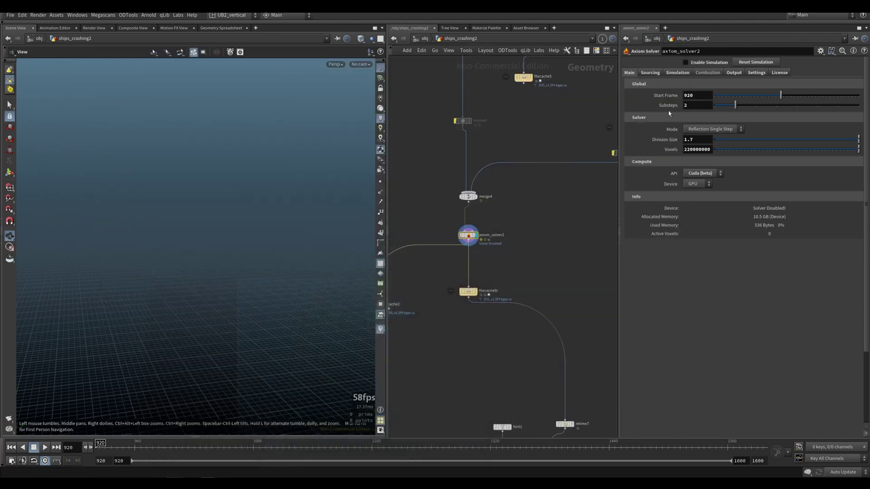
Set the substeps of axiom_solver2 to 1.
{"action": "middle_click_drag", "start_coordinate": [589, 172], "coordinate": [570, 186]}
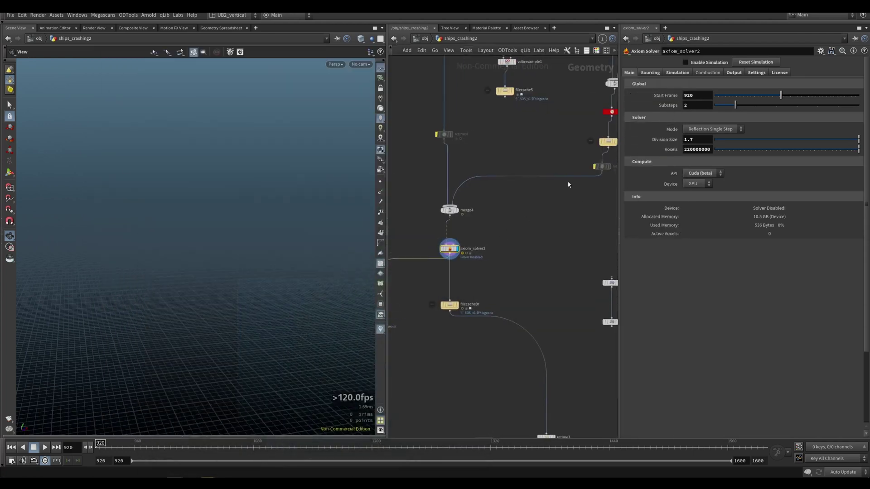
{"action": "double_click", "coordinate": [688, 105]}
{"action": "type", "text": "1"}
{"action": "key", "text": "Return"}
{"action": "key", "text": "r"}
Try saving the filecache9r simulation to disk, interrupt the cook, and send future errors to the console.
{"action": "left_click", "coordinate": [450, 305]}
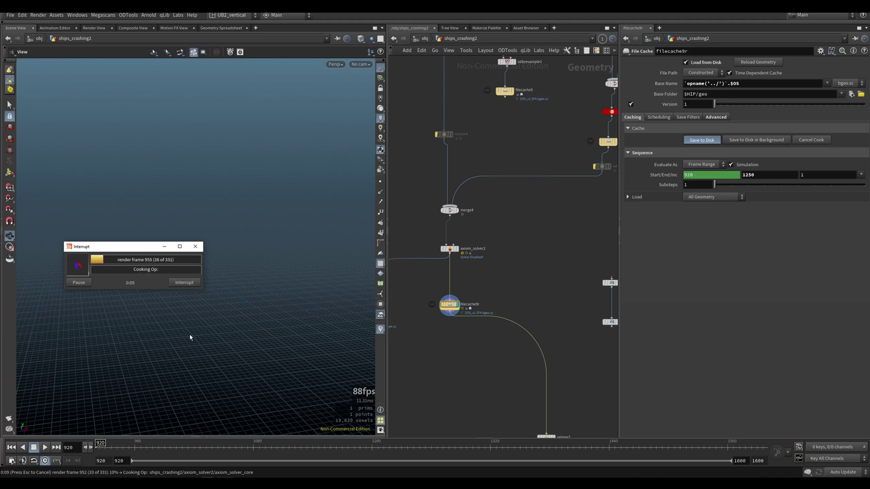
{"action": "left_click_drag", "start_coordinate": [132, 248], "coordinate": [143, 247]}
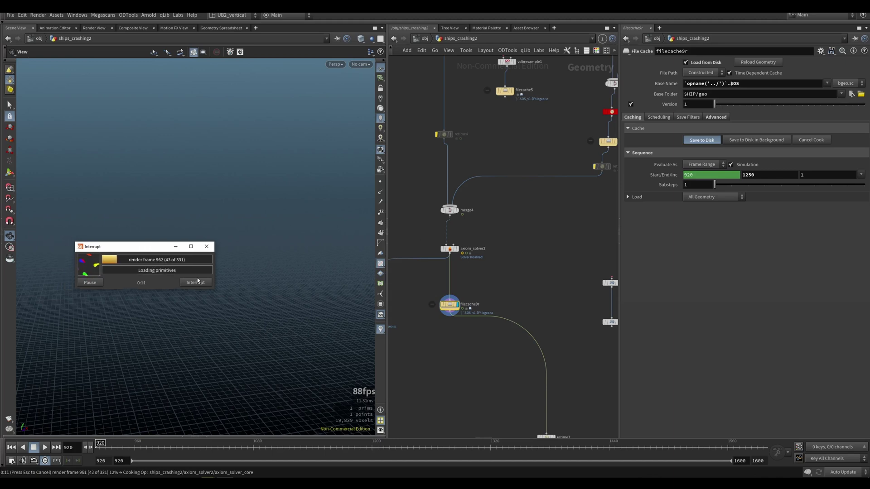
{"action": "left_click", "coordinate": [196, 283]}
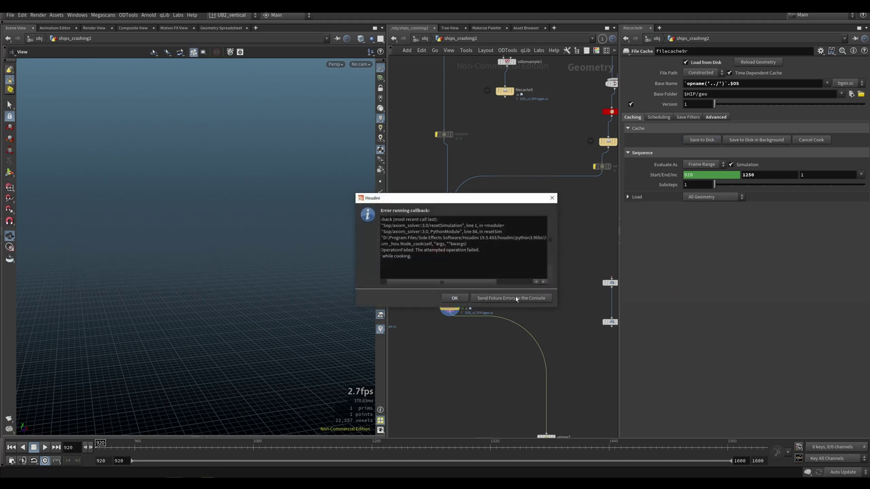
{"action": "left_click", "coordinate": [515, 299]}
Find the upstream collision and velocity branches, display null1, and move the timeline to frame 1015.
{"action": "scroll", "coordinate": [513, 269], "scroll_direction": "down", "scroll_amount": 5}
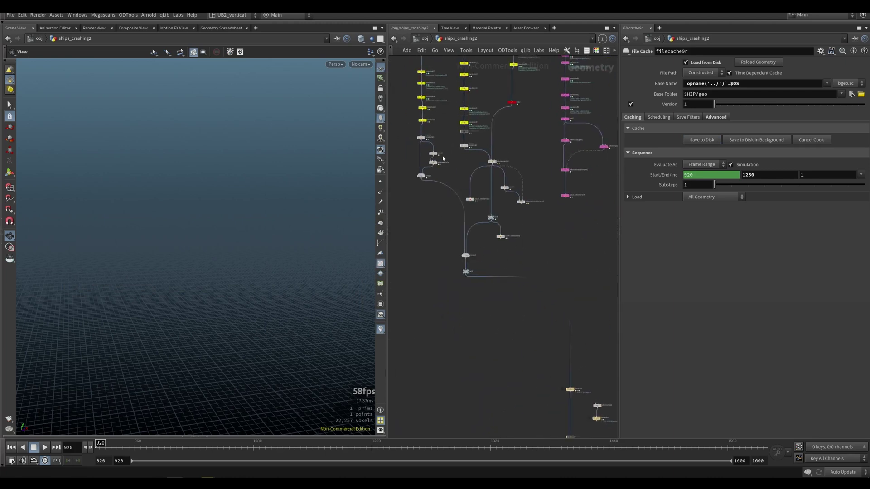
{"action": "scroll", "coordinate": [503, 281], "scroll_direction": "up", "scroll_amount": 4}
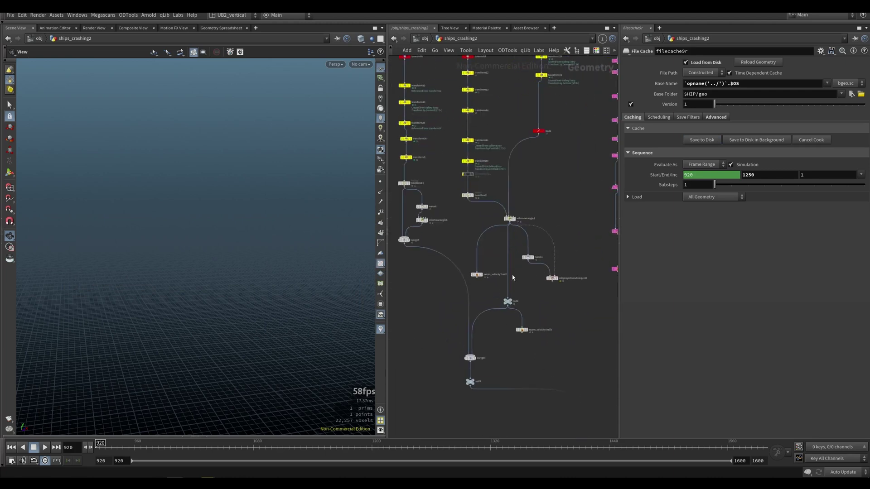
{"action": "middle_click_drag", "start_coordinate": [517, 316], "coordinate": [491, 297]}
{"action": "middle_click_drag", "start_coordinate": [535, 189], "coordinate": [484, 317]}
{"action": "middle_click_drag", "start_coordinate": [482, 265], "coordinate": [460, 273]}
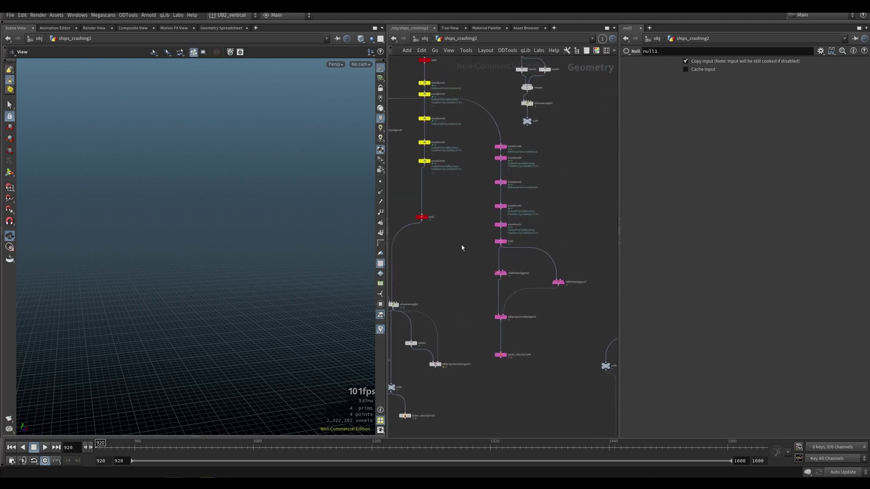
{"action": "scroll", "coordinate": [462, 245], "scroll_direction": "up", "scroll_amount": 2}
{"action": "middle_click_drag", "start_coordinate": [468, 218], "coordinate": [460, 195]}
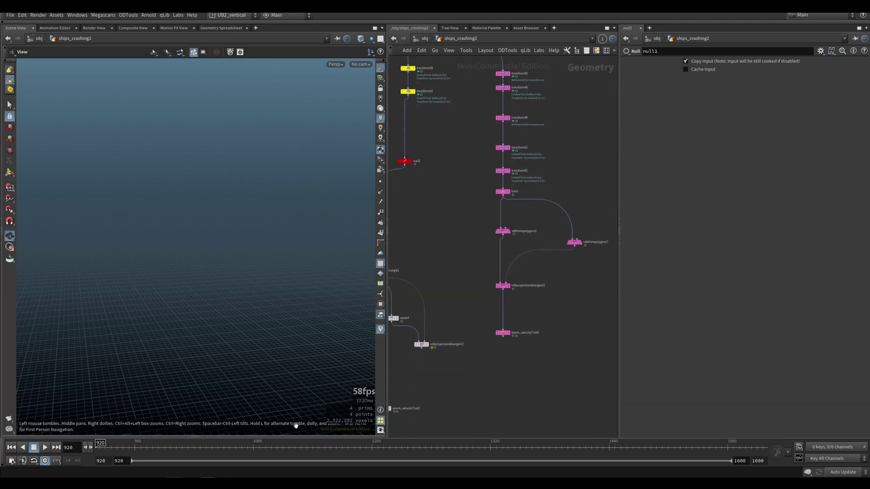
{"action": "left_click", "coordinate": [189, 454]}
Display the vdbprojectnondivergent1 node below the volume wrangle.
{"action": "middle_click_drag", "start_coordinate": [426, 279], "coordinate": [510, 269]}
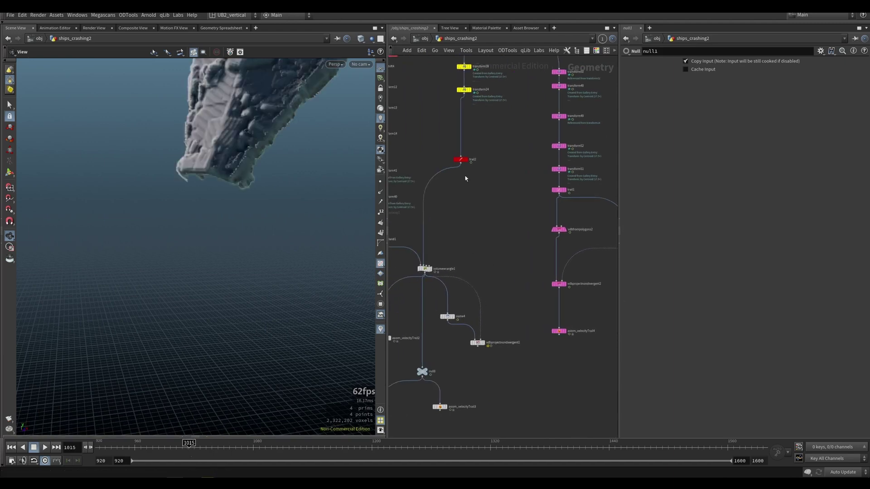
{"action": "key", "text": "Up"}
{"action": "key", "text": "Up"}
{"action": "left_click_drag", "start_coordinate": [488, 335], "coordinate": [489, 338]}
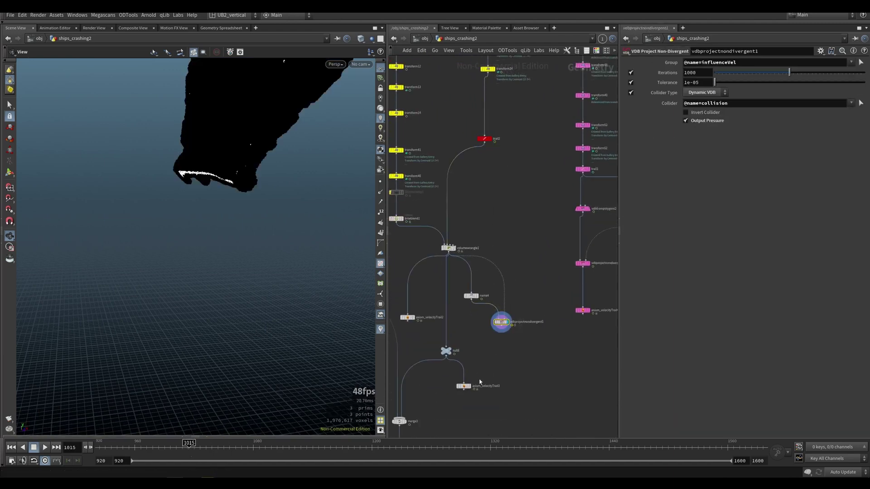
Display axiom_velocityTrail3 and examine the collisionVel streamers on the destroyer from several angles.
{"action": "left_click", "coordinate": [463, 386]}
{"action": "left_click_drag", "start_coordinate": [267, 181], "coordinate": [249, 265]}
{"action": "left_click_drag", "start_coordinate": [265, 171], "coordinate": [282, 185]}
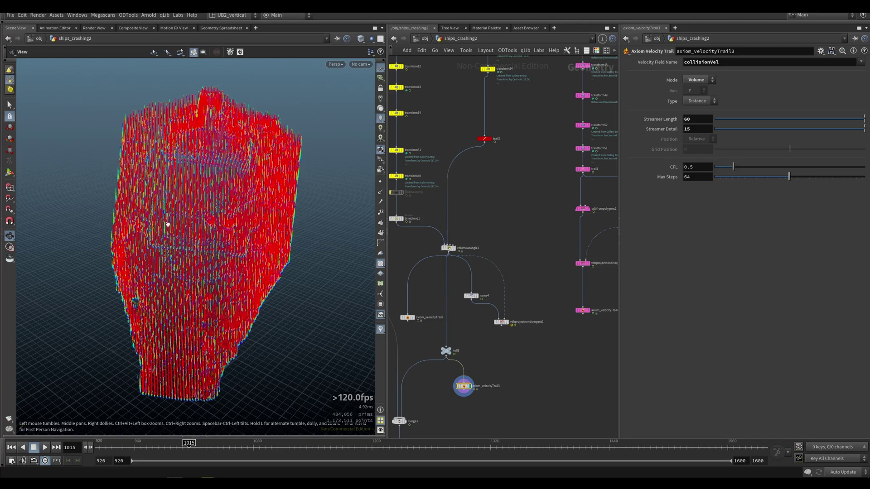
{"action": "left_click_drag", "start_coordinate": [211, 307], "coordinate": [261, 211]}
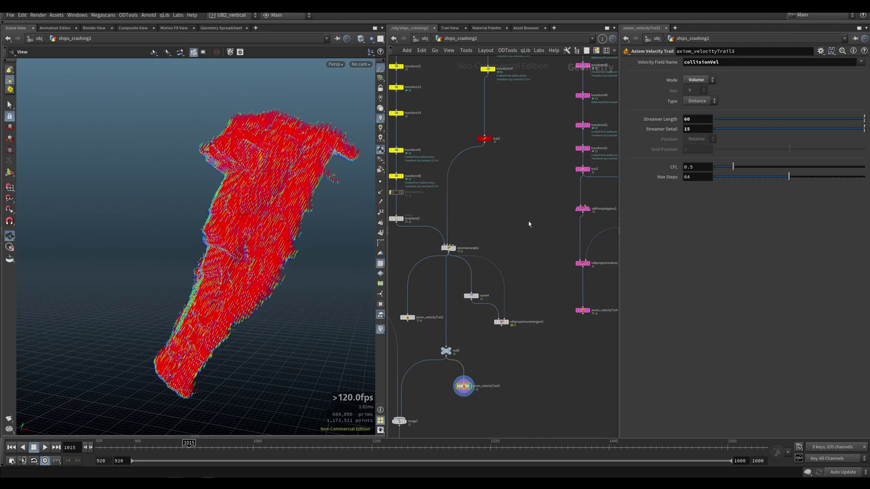
Display the vdbprojectnondivergent2 node in the pink influence branch.
{"action": "middle_click_drag", "start_coordinate": [558, 251], "coordinate": [437, 253]}
{"action": "scroll", "coordinate": [458, 271], "scroll_direction": "up", "scroll_amount": 3}
{"action": "left_click_drag", "start_coordinate": [439, 261], "coordinate": [517, 313]}
{"action": "key", "text": "r"}
{"action": "left_click_drag", "start_coordinate": [533, 264], "coordinate": [429, 308]}
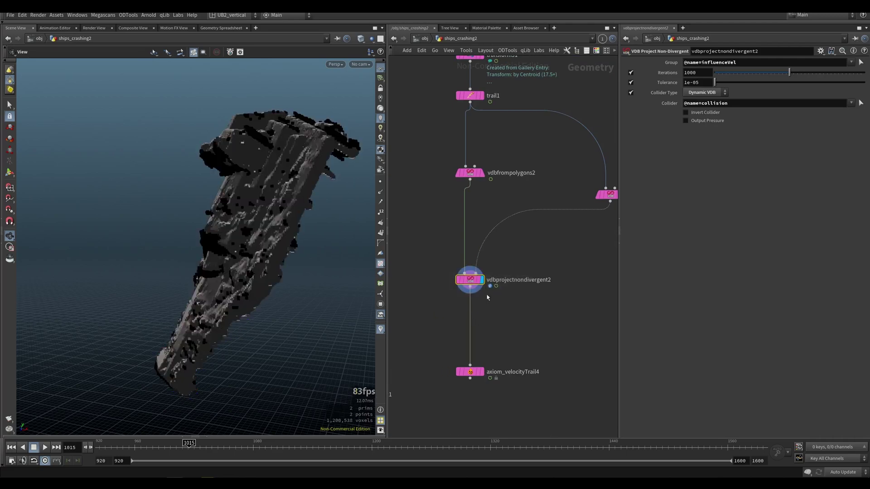
Display axiom_velocityTrail4 and examine the influenceVel streamers along the hull up close and as a whole.
{"action": "left_click_drag", "start_coordinate": [508, 347], "coordinate": [445, 389]}
{"action": "left_click", "coordinate": [482, 372]}
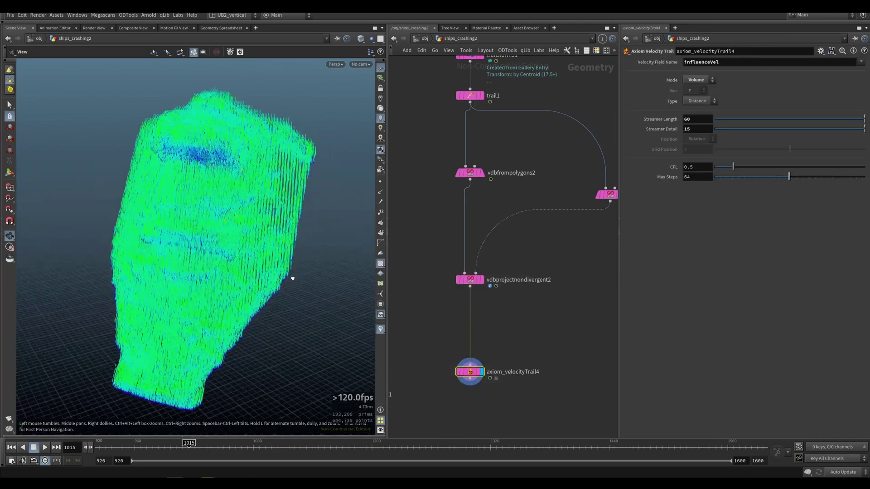
{"action": "left_click_drag", "start_coordinate": [299, 283], "coordinate": [208, 266]}
{"action": "right_click_drag", "start_coordinate": [208, 266], "coordinate": [227, 243]}
{"action": "left_click_drag", "start_coordinate": [227, 243], "coordinate": [207, 243]}
{"action": "right_click_drag", "start_coordinate": [233, 221], "coordinate": [274, 189]}
{"action": "middle_click_drag", "start_coordinate": [274, 189], "coordinate": [245, 227]}
{"action": "left_click_drag", "start_coordinate": [245, 227], "coordinate": [198, 264]}
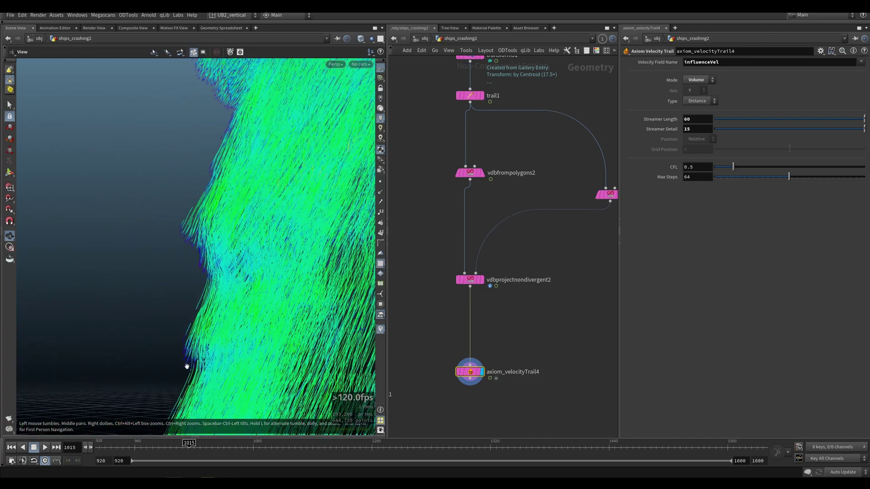
{"action": "left_click_drag", "start_coordinate": [207, 205], "coordinate": [197, 287]}
{"action": "right_click_drag", "start_coordinate": [197, 286], "coordinate": [239, 299]}
{"action": "middle_click_drag", "start_coordinate": [240, 299], "coordinate": [210, 242]}
Display the trail1 node and open its node info to check the velocity attribute.
{"action": "middle_click_drag", "start_coordinate": [431, 168], "coordinate": [432, 292]}
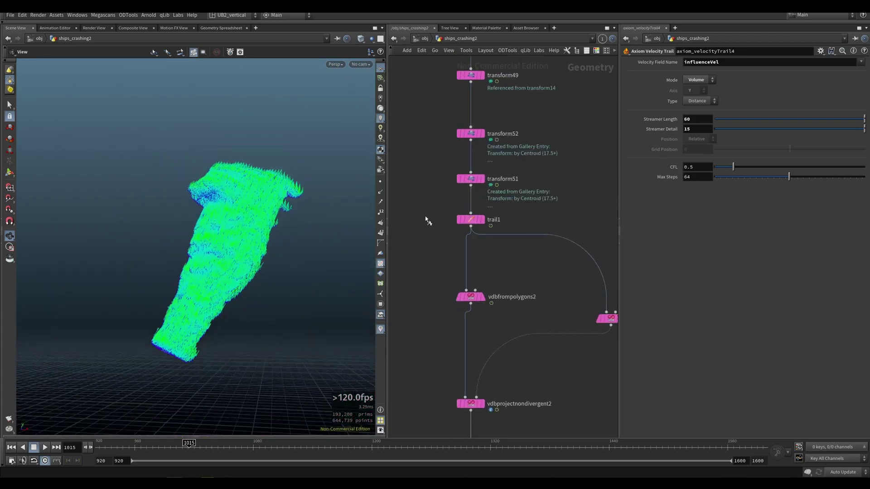
{"action": "left_click", "coordinate": [471, 220]}
{"action": "middle_click", "coordinate": [471, 221]}
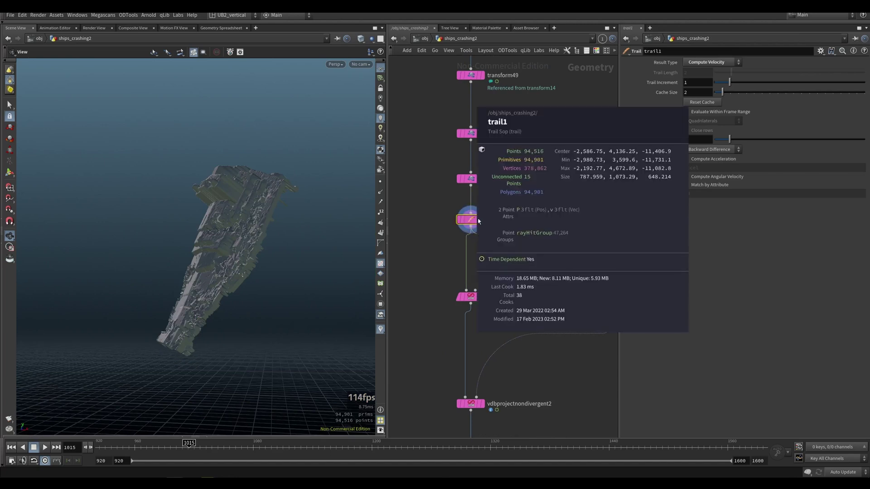
{"action": "left_click_drag", "start_coordinate": [472, 219], "coordinate": [472, 222]}
Display vdbfrompolygons2 and check its distance VDB name and its velocity VDB name.
{"action": "key", "text": "h"}
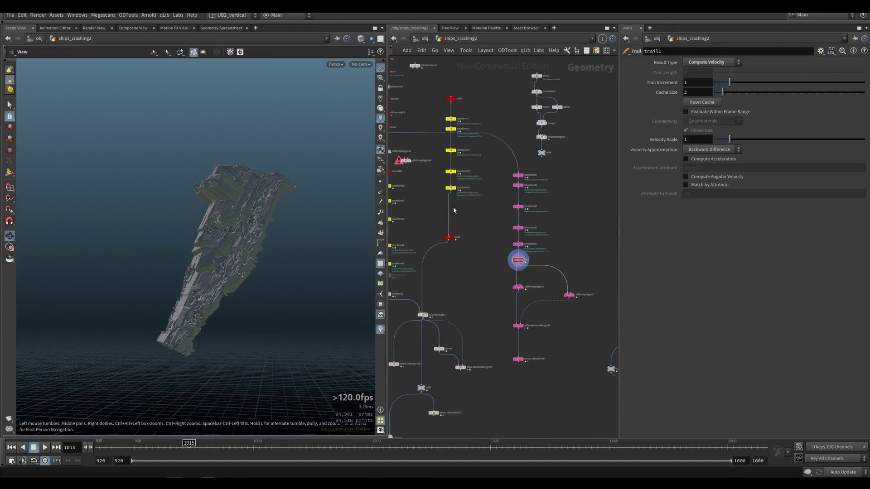
{"action": "scroll", "coordinate": [498, 260], "scroll_direction": "up", "scroll_amount": 5}
{"action": "middle_click_drag", "start_coordinate": [514, 250], "coordinate": [466, 207]}
{"action": "left_click", "coordinate": [467, 242]}
{"action": "left_click", "coordinate": [457, 242]}
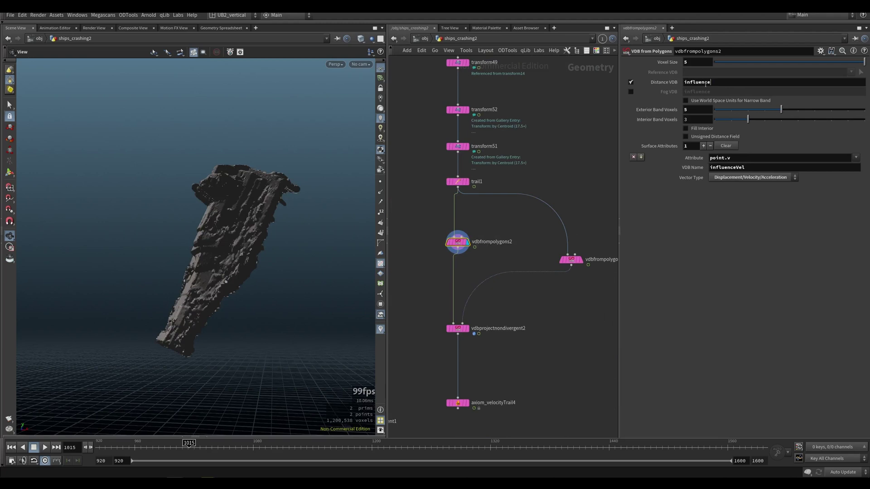
{"action": "left_click_drag", "start_coordinate": [693, 85], "coordinate": [681, 84]}
{"action": "left_click_drag", "start_coordinate": [746, 168], "coordinate": [708, 169]}
Display vdbfrompolygons7 and check its distance VDB name and surface attribute settings.
{"action": "left_click", "coordinate": [533, 244]}
{"action": "middle_click_drag", "start_coordinate": [533, 245], "coordinate": [507, 239]}
{"action": "left_click", "coordinate": [545, 252]}
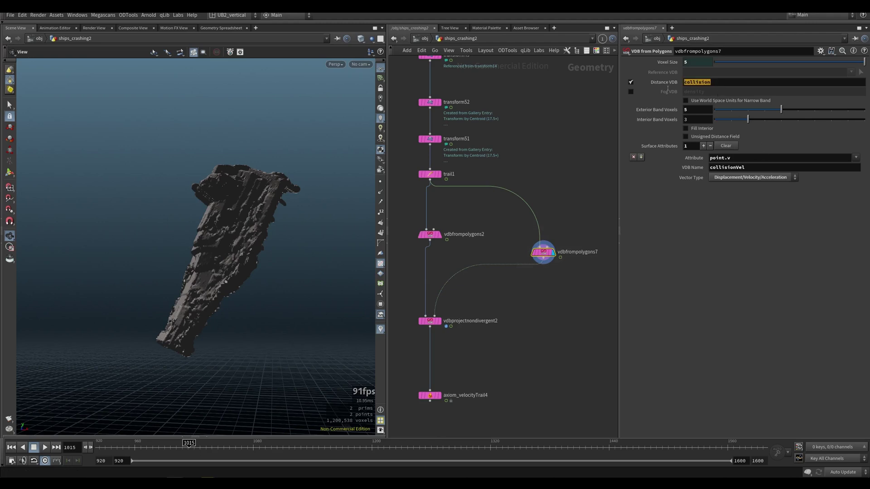
Select vdbprojectnondivergent2 and check which volumes its group and collider refer to.
{"action": "left_click", "coordinate": [485, 243]}
{"action": "left_click_drag", "start_coordinate": [420, 337], "coordinate": [418, 339]}
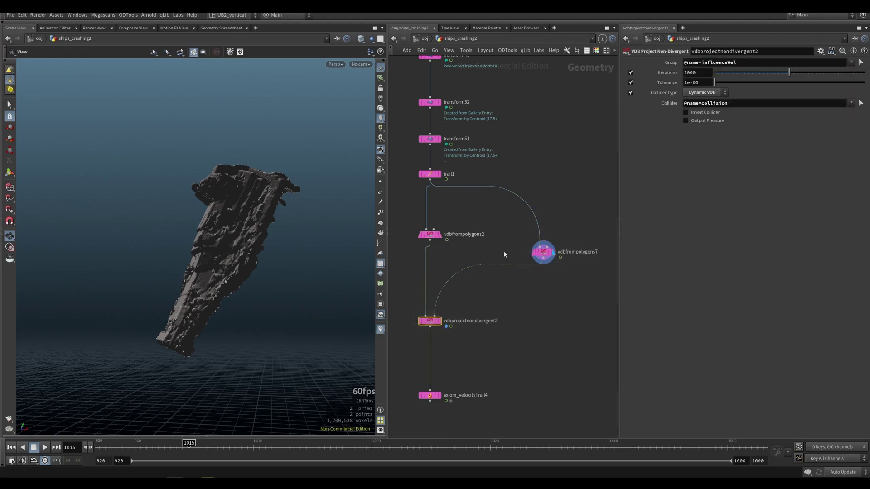
{"action": "middle_click_drag", "start_coordinate": [461, 308], "coordinate": [513, 268]}
{"action": "scroll", "coordinate": [513, 268], "scroll_direction": "up", "scroll_amount": 2}
{"action": "left_click_drag", "start_coordinate": [525, 262], "coordinate": [438, 322]}
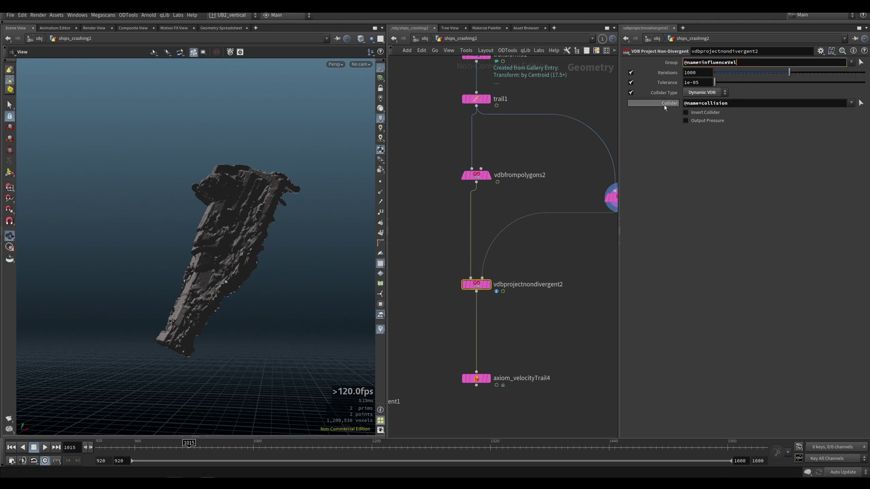
{"action": "left_click_drag", "start_coordinate": [730, 104], "coordinate": [682, 106]}
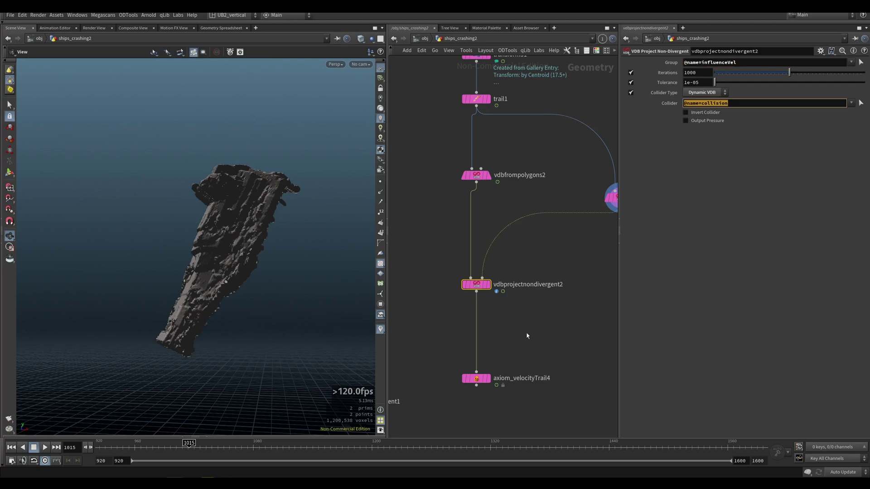
Display axiom_velocityTrail4 again and examine how the projected influenceVel streamers follow the destroyer's surface.
{"action": "key", "text": "r"}
{"action": "left_click_drag", "start_coordinate": [513, 355], "coordinate": [471, 401]}
{"action": "left_click_drag", "start_coordinate": [272, 250], "coordinate": [250, 252], "text": "alt"}
{"action": "right_click_drag", "start_coordinate": [250, 253], "coordinate": [289, 213], "text": "alt"}
{"action": "left_click_drag", "start_coordinate": [290, 214], "coordinate": [267, 223], "text": "alt"}
{"action": "right_click_drag", "start_coordinate": [268, 223], "coordinate": [278, 280], "text": "alt"}
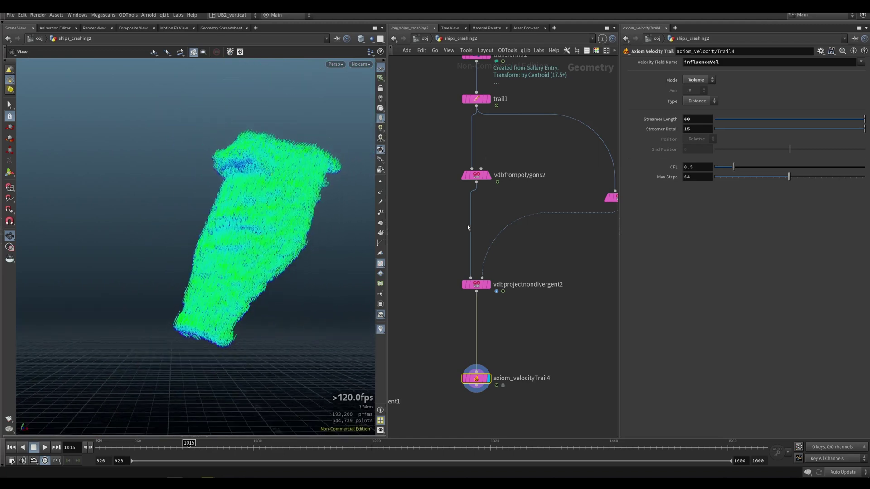
Select vdbfrompolygons2, vdbfrompolygons7 and vdbprojectnondivergent2 together to point out the non-divergent velocity setup.
{"action": "middle_click_drag", "start_coordinate": [452, 237], "coordinate": [419, 247]}
{"action": "left_click_drag", "start_coordinate": [417, 174], "coordinate": [588, 309]}
{"action": "middle_click_drag", "start_coordinate": [560, 277], "coordinate": [536, 265]}
{"action": "scroll", "coordinate": [536, 254], "scroll_direction": "down", "scroll_amount": 2}
{"action": "left_click_drag", "start_coordinate": [581, 147], "coordinate": [421, 298]}
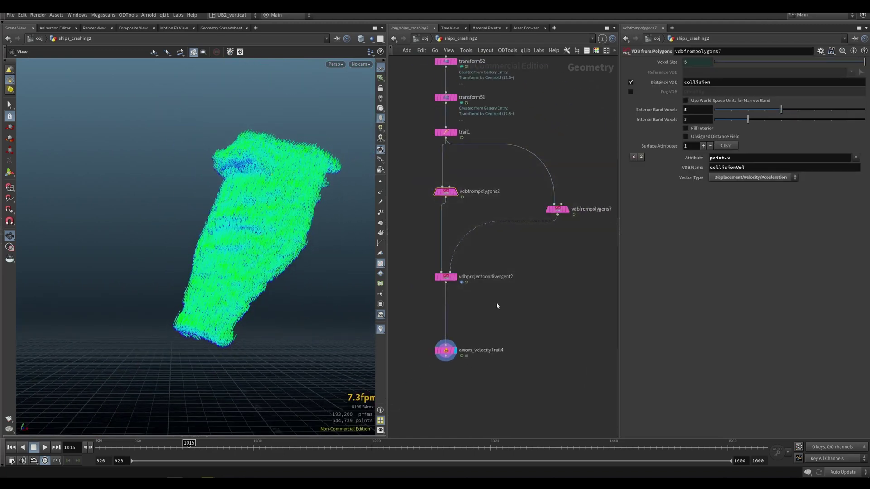
{"action": "left_click_drag", "start_coordinate": [586, 152], "coordinate": [434, 293]}
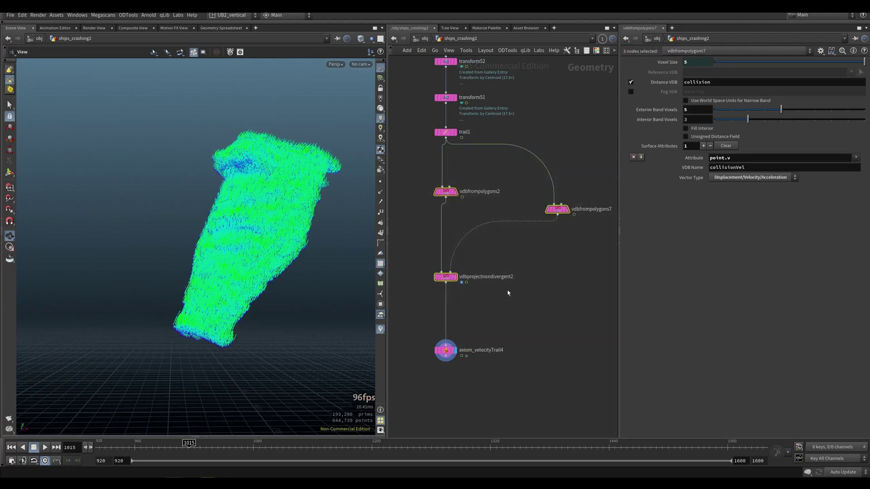
{"action": "middle_click_drag", "start_coordinate": [524, 250], "coordinate": [514, 245]}
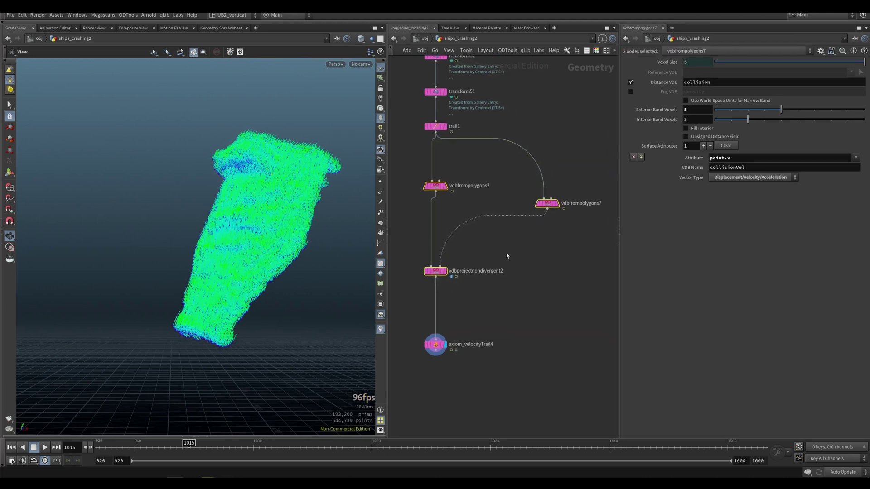
{"action": "mouse_move", "coordinate": [252, 259]}
{"action": "left_mouse_down"}
{"action": "mouse_move", "coordinate": [287, 266]}
{"action": "mouse_move", "coordinate": [243, 262]}
{"action": "mouse_move", "coordinate": [263, 256]}
{"action": "left_mouse_up"}
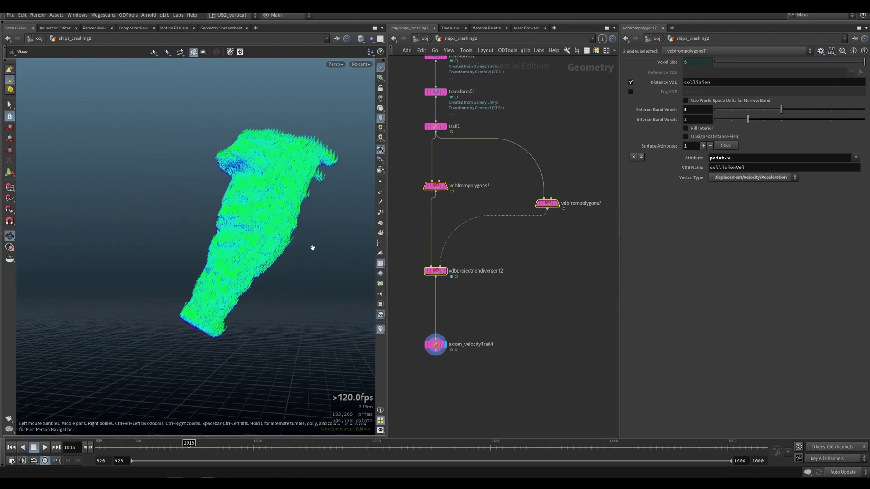
Open the node info of vdbprojectnondivergent2 to check its solver message and output volumes.
{"action": "left_click", "coordinate": [435, 271]}
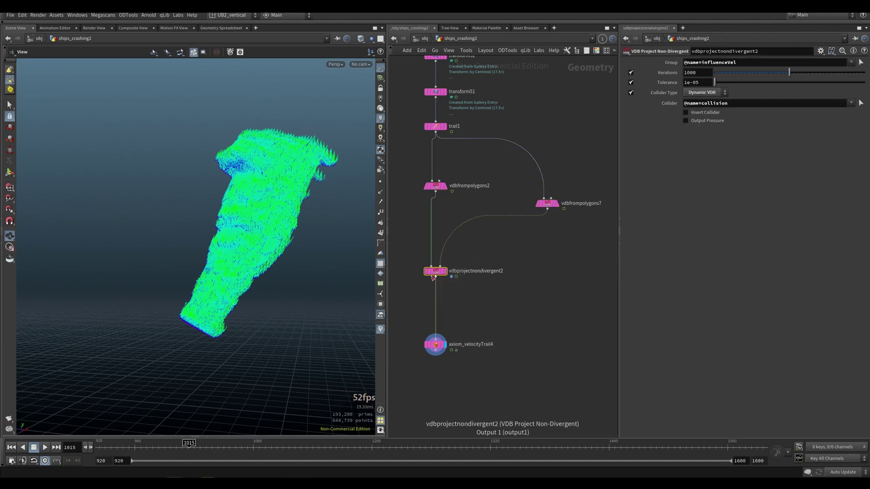
{"action": "middle_click", "coordinate": [437, 275]}
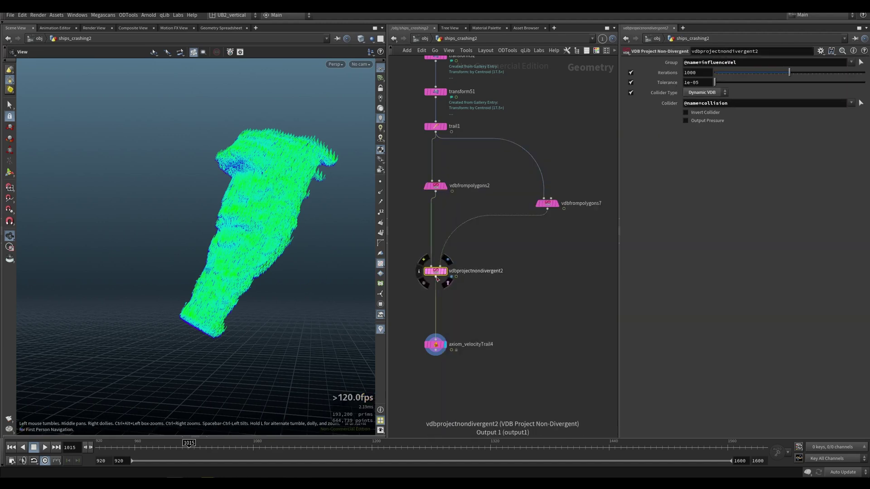
{"action": "middle_click", "coordinate": [440, 274]}
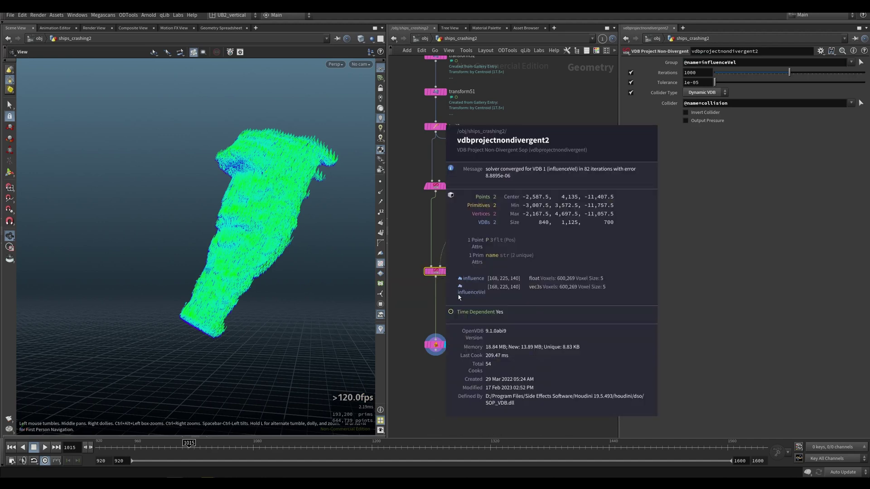
{"action": "scroll", "coordinate": [467, 294], "scroll_direction": "down", "scroll_amount": 5}
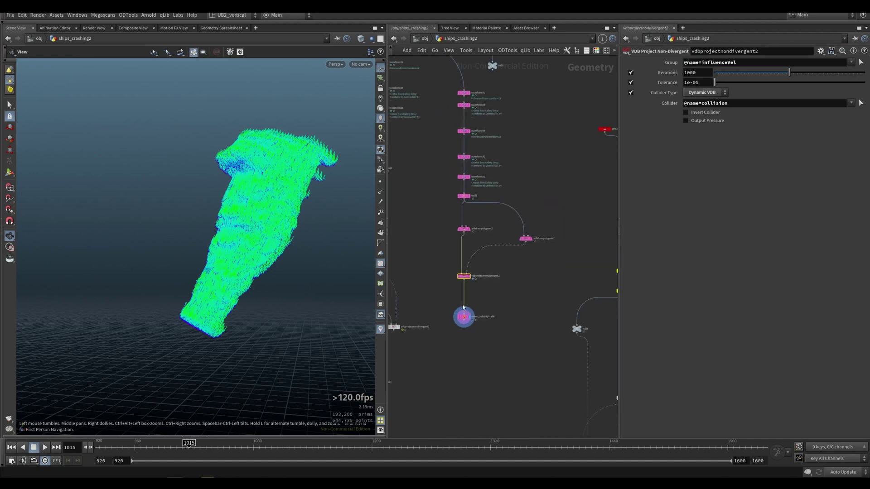
{"action": "scroll", "coordinate": [279, 228], "scroll_direction": "up", "scroll_amount": 3}
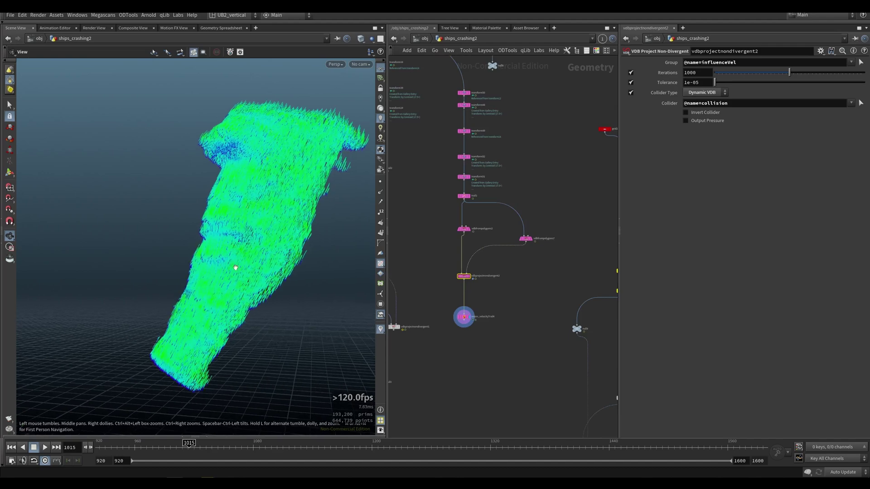
{"action": "left_click_drag", "start_coordinate": [264, 268], "coordinate": [273, 256]}
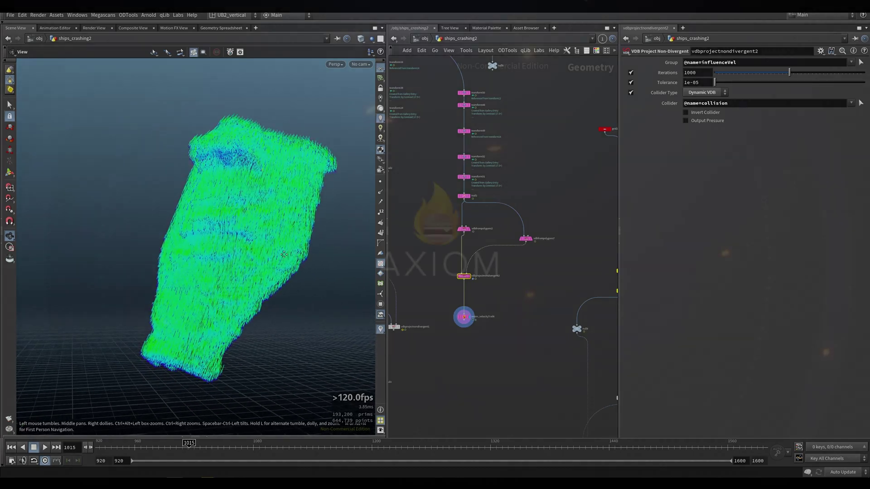